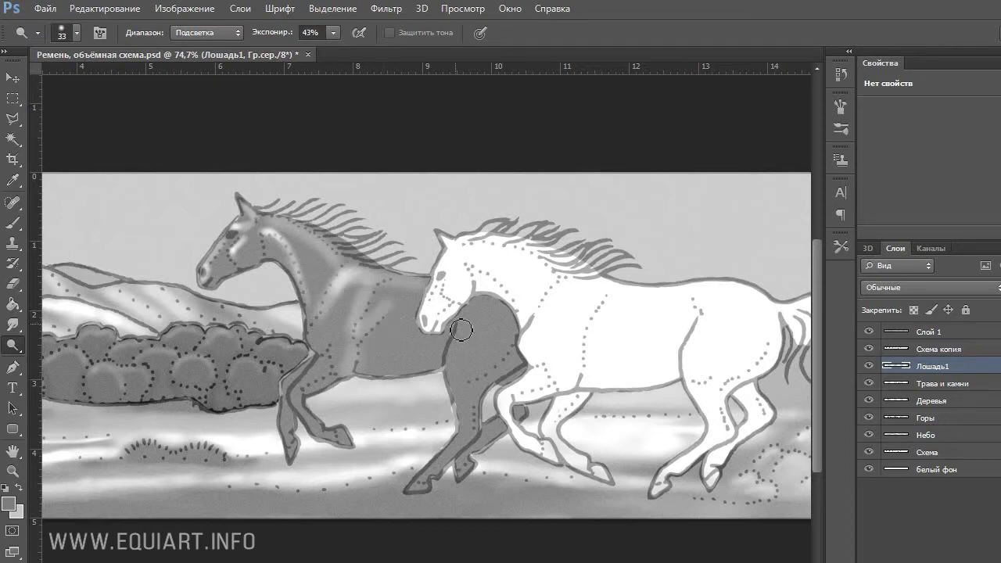
# Dodge highlights on the dark horse's hindquarters, shoulder and legs at 43% exposure, reducing the brush to 19 px
pyautogui.moveTo(462, 329); pyautogui.dragTo(471, 386)
pyautogui.moveTo(514, 336); pyautogui.dragTo(484, 361)
pyautogui.rightClick(348, 366)
pyautogui.moveTo(385, 403); pyautogui.dragTo(379, 403)
pyautogui.click(327, 384)
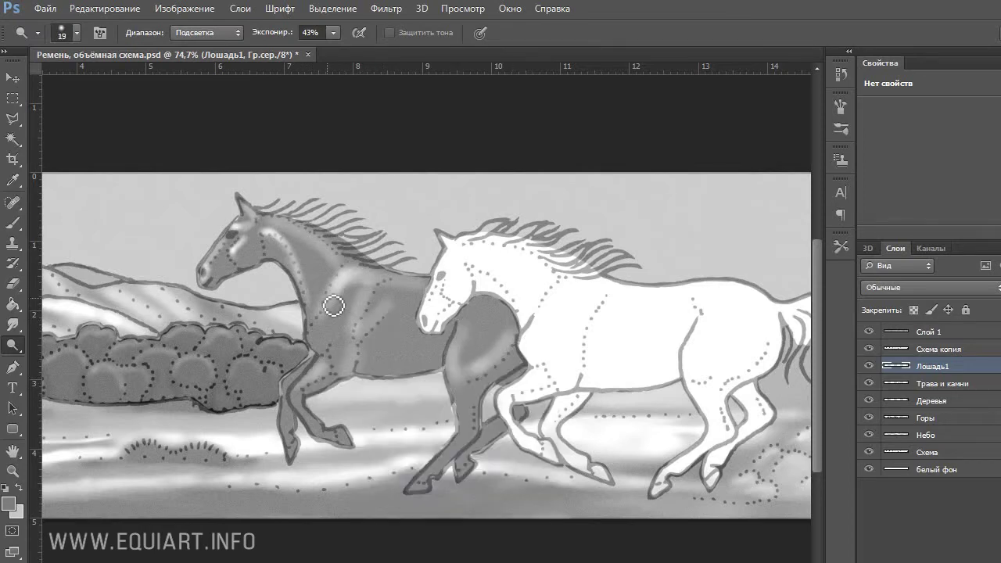
pyautogui.moveTo(384, 287)
pyautogui.mouseDown()
pyautogui.moveTo(422, 282)
pyautogui.moveTo(349, 262)
pyautogui.moveTo(378, 283)
pyautogui.mouseUp()
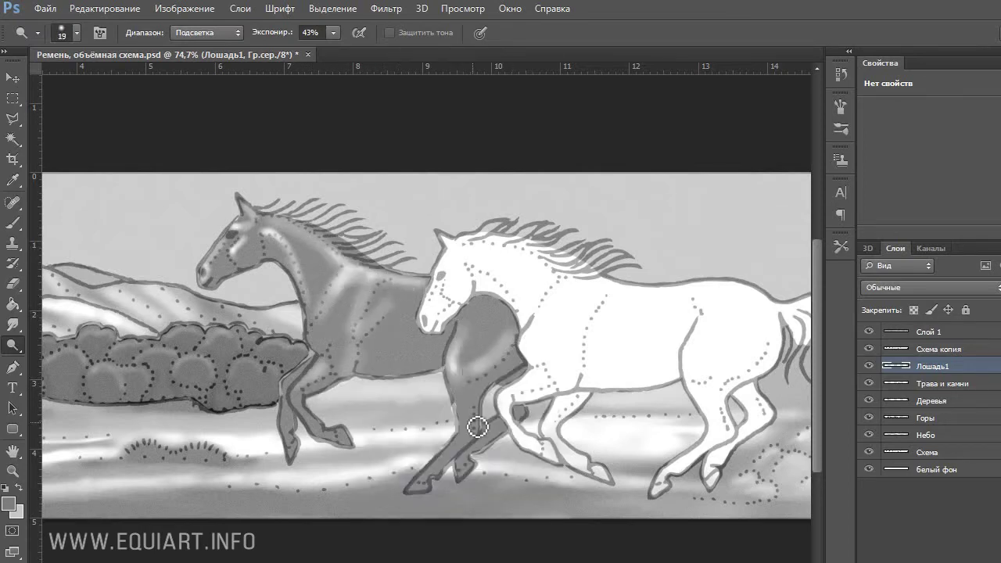
pyautogui.moveTo(476, 427)
pyautogui.mouseDown()
pyautogui.moveTo(447, 469)
pyautogui.moveTo(480, 403)
pyautogui.moveTo(472, 446)
pyautogui.mouseUp()
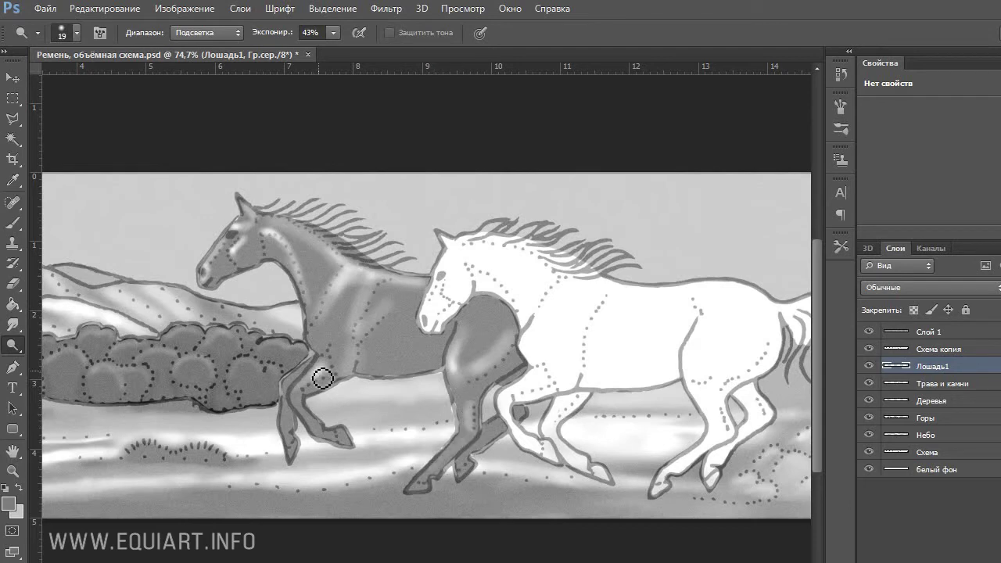
pyautogui.moveTo(322, 379); pyautogui.dragTo(328, 357)
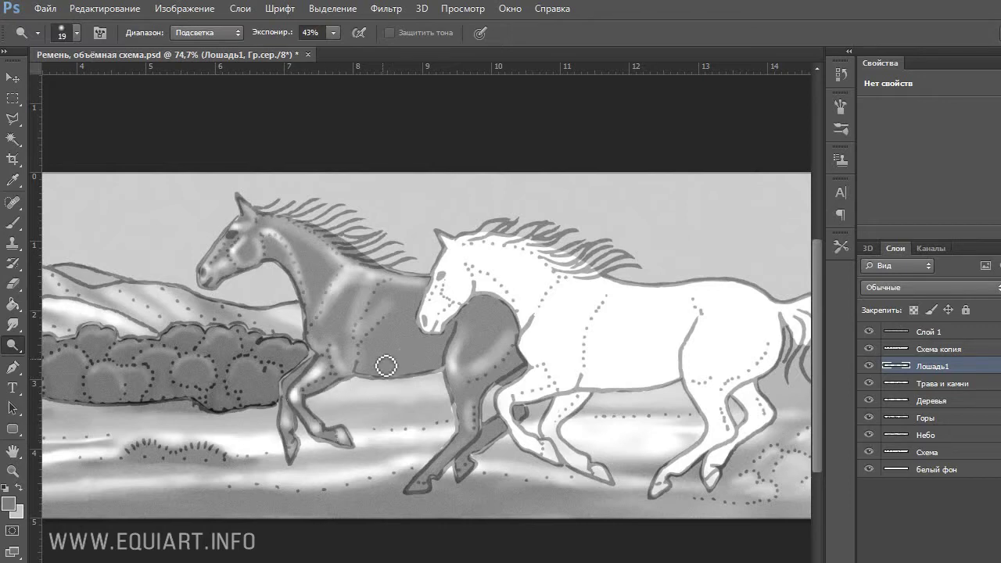
# Burn shadows along the dark horse's belly, hindquarters and legs with the 35 px brush, Shadows range and 8% exposure
pyautogui.click(22, 355)
pyautogui.moveTo(518, 361)
pyautogui.mouseDown()
pyautogui.moveTo(497, 410)
pyautogui.moveTo(518, 426)
pyautogui.mouseUp()
pyautogui.moveTo(476, 401); pyautogui.dragTo(438, 473)
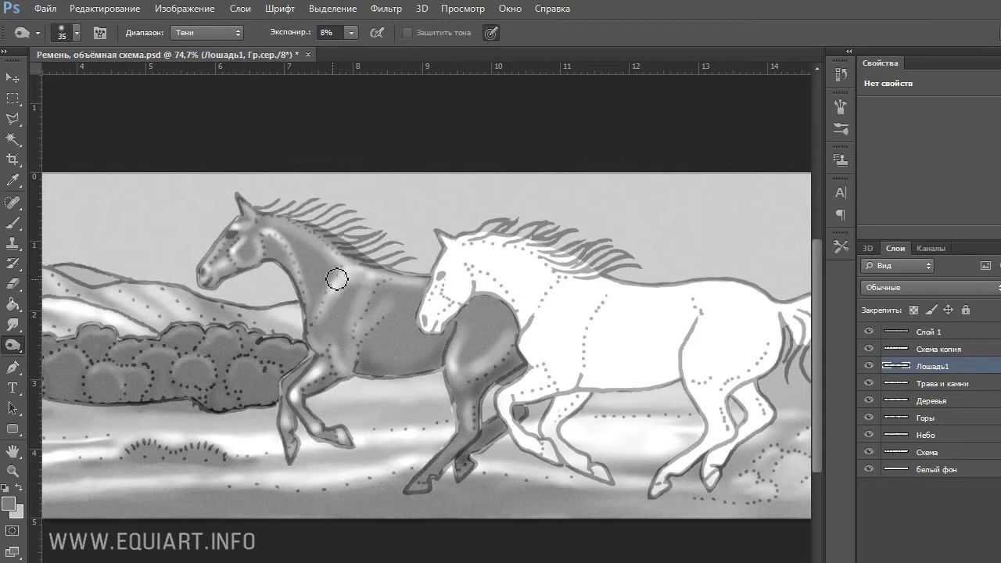
pyautogui.moveTo(384, 347); pyautogui.dragTo(393, 371)
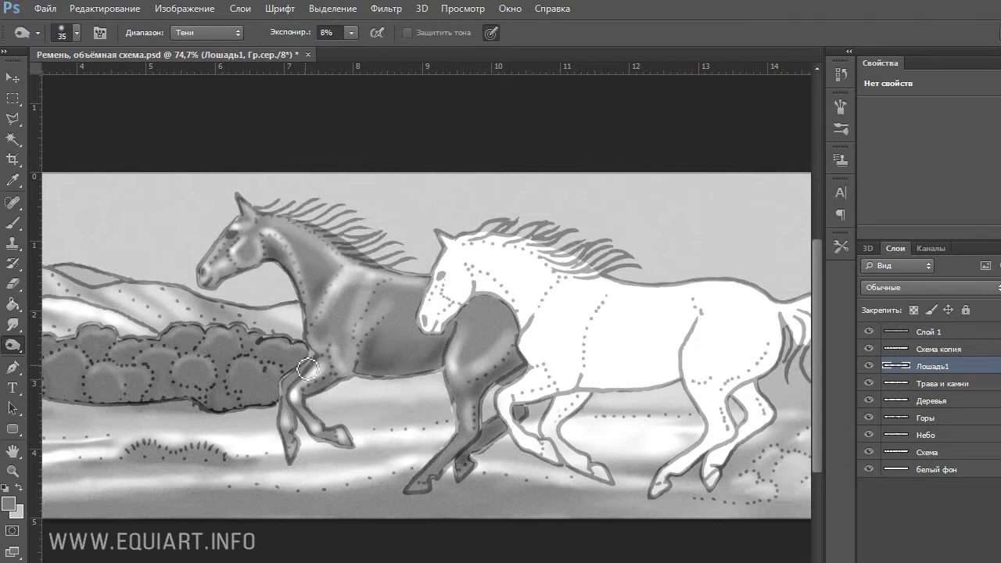
pyautogui.moveTo(307, 370); pyautogui.dragTo(292, 442)
pyautogui.moveTo(439, 473); pyautogui.dragTo(509, 418)
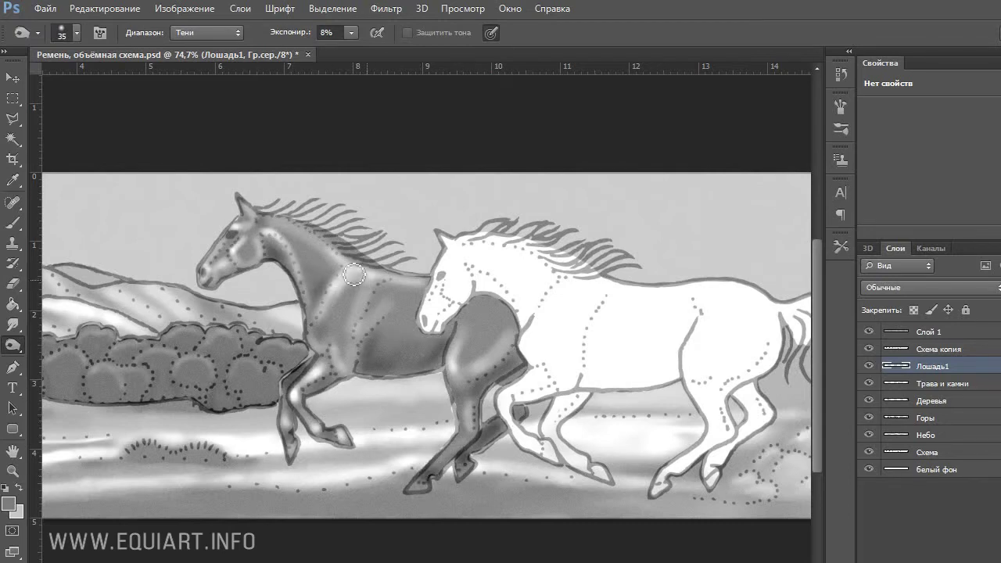
pyautogui.moveTo(437, 375)
pyautogui.mouseDown()
pyautogui.moveTo(324, 346)
pyautogui.moveTo(412, 369)
pyautogui.moveTo(487, 364)
pyautogui.mouseUp()
pyautogui.moveTo(476, 435); pyautogui.dragTo(508, 420)
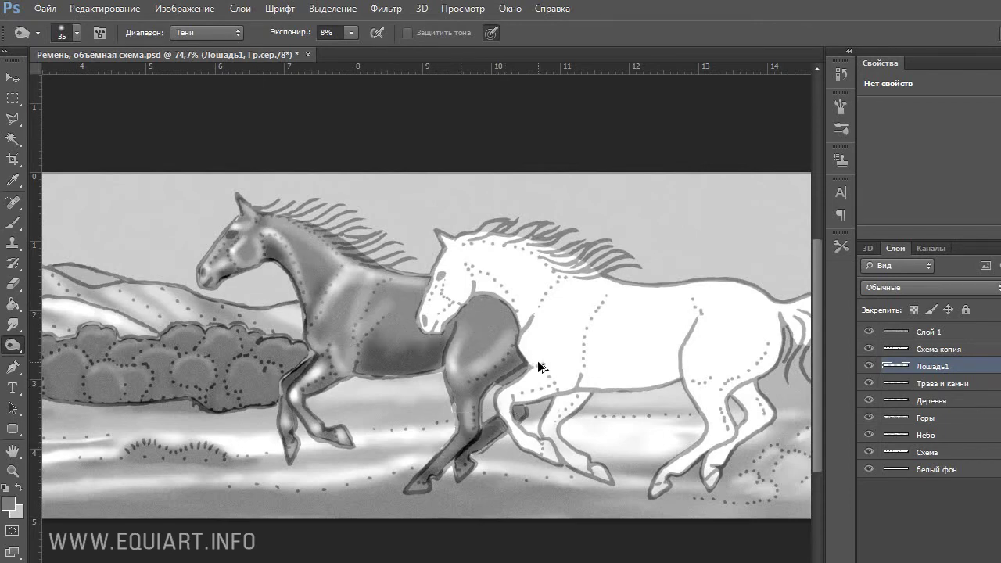
# Undo the last change and create a new layer named "Лошадь 2" above "Лошадь1"
pyautogui.moveTo(599, 325)
pyautogui.mouseDown()
pyautogui.moveTo(394, 330)
pyautogui.moveTo(458, 345)
pyautogui.moveTo(377, 280)
pyautogui.moveTo(229, 315)
pyautogui.moveTo(334, 380)
pyautogui.moveTo(336, 265)
pyautogui.moveTo(489, 360)
pyautogui.moveTo(561, 347)
pyautogui.moveTo(380, 398)
pyautogui.moveTo(341, 384)
pyautogui.moveTo(321, 327)
pyautogui.mouseUp()
pyautogui.hotkey('ctrl', 'z')
pyautogui.hotkey('ctrl', 'shift', 'alt', 'n')
pyautogui.doubleClick(927, 367)
pyautogui.write('Л')
# Paint light gray shading on the white horse's body and legs with a 28 px brush at 26% opacity
pyautogui.click(12, 224)
pyautogui.rightClick(517, 391)
pyautogui.moveTo(547, 423); pyautogui.dragTo(540, 423)
pyautogui.moveTo(556, 380)
pyautogui.mouseDown()
pyautogui.moveTo(516, 415)
pyautogui.moveTo(524, 397)
pyautogui.moveTo(509, 396)
pyautogui.moveTo(547, 414)
pyautogui.moveTo(506, 480)
pyautogui.moveTo(554, 420)
pyautogui.moveTo(547, 398)
pyautogui.moveTo(554, 431)
pyautogui.moveTo(544, 393)
pyautogui.mouseUp()
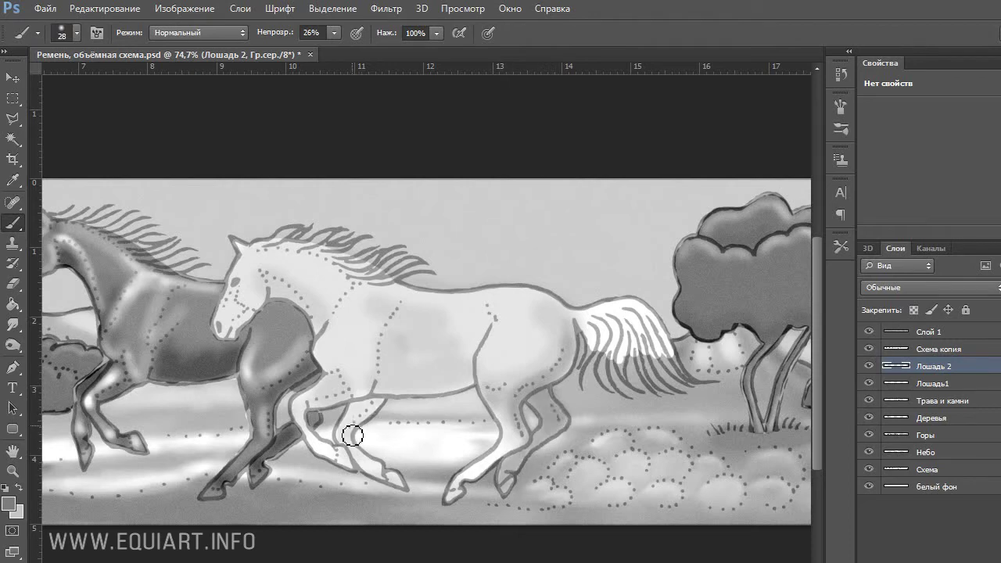
pyautogui.moveTo(372, 406)
pyautogui.mouseDown()
pyautogui.moveTo(382, 474)
pyautogui.moveTo(393, 480)
pyautogui.mouseUp()
pyautogui.moveTo(306, 424)
pyautogui.mouseDown()
pyautogui.moveTo(338, 455)
pyautogui.moveTo(333, 373)
pyautogui.moveTo(346, 328)
pyautogui.moveTo(264, 286)
pyautogui.moveTo(315, 334)
pyautogui.mouseUp()
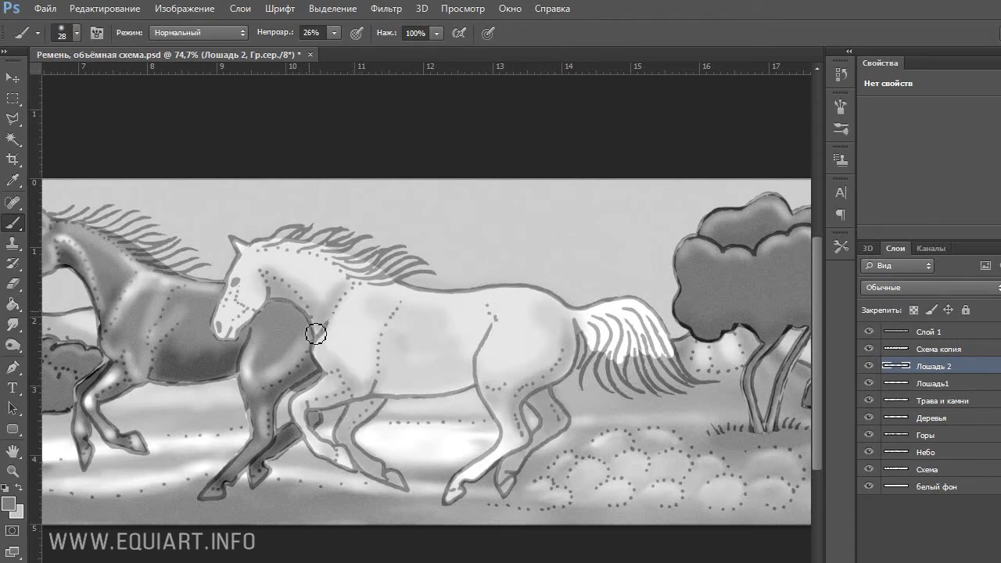
# Shade the white horse's head, neck, mane and tail with gray, and erase the overflow around its muzzle
pyautogui.moveTo(247, 313); pyautogui.dragTo(237, 342)
pyautogui.moveTo(239, 245); pyautogui.dragTo(344, 260)
pyautogui.moveTo(344, 259)
pyautogui.mouseDown()
pyautogui.moveTo(292, 245)
pyautogui.moveTo(372, 275)
pyautogui.mouseUp()
pyautogui.moveTo(236, 280); pyautogui.dragTo(228, 311)
pyautogui.moveTo(585, 324)
pyautogui.mouseDown()
pyautogui.moveTo(600, 359)
pyautogui.moveTo(598, 329)
pyautogui.moveTo(648, 357)
pyautogui.moveTo(588, 356)
pyautogui.mouseUp()
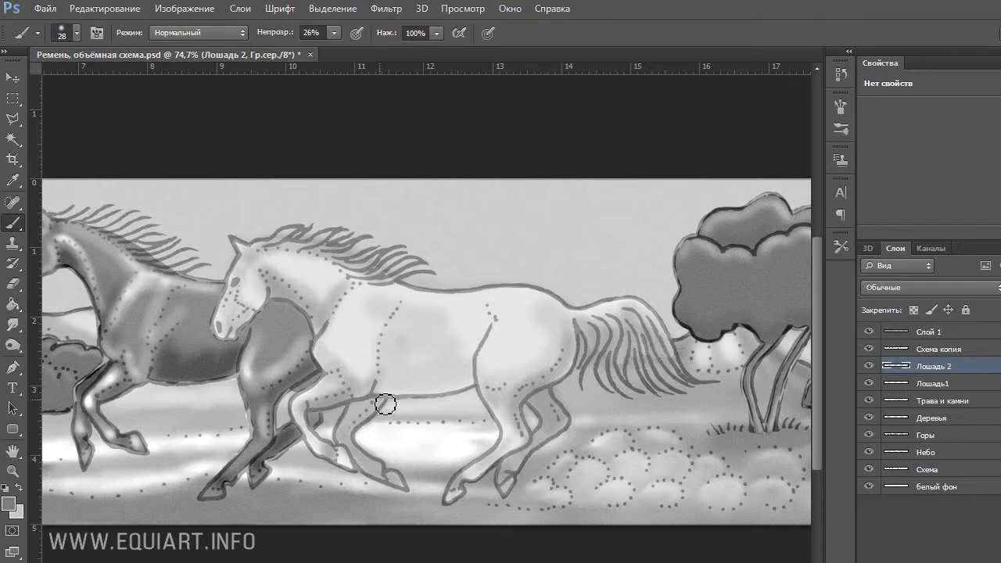
pyautogui.press('e')
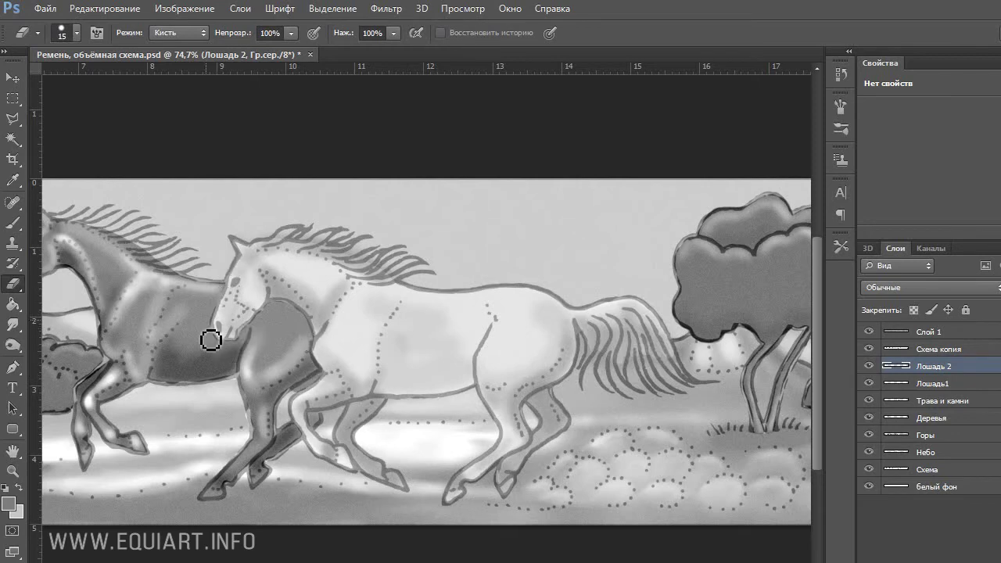
# Dodge highlights on the second horse's barrel, rump and shoulder with a 49 px brush at 15% exposure
pyautogui.press('o')
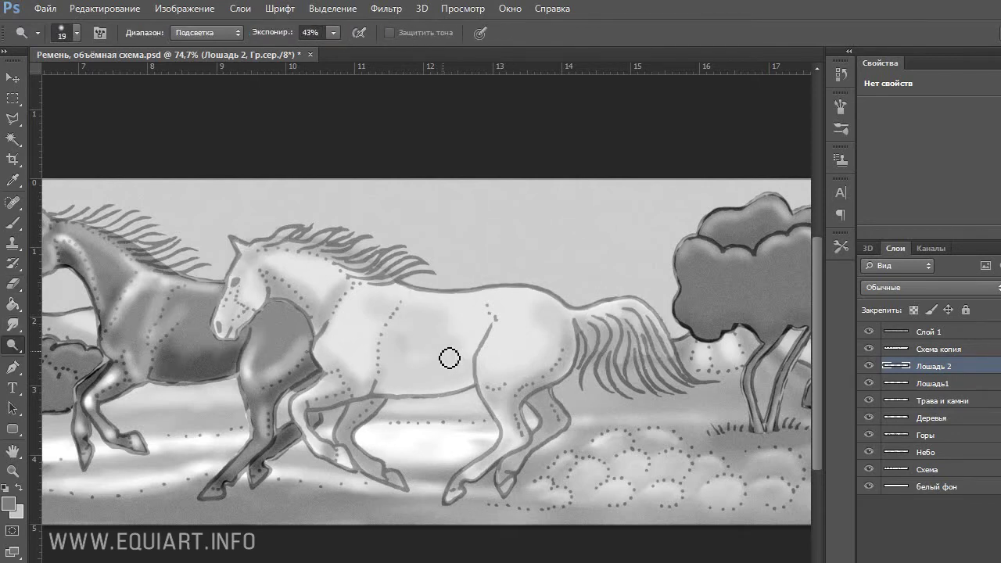
pyautogui.press(']')
pyautogui.press(']')
pyautogui.press(']')
pyautogui.moveTo(415, 341)
pyautogui.mouseDown()
pyautogui.moveTo(455, 312)
pyautogui.moveTo(410, 324)
pyautogui.moveTo(521, 313)
pyautogui.moveTo(403, 354)
pyautogui.moveTo(456, 312)
pyautogui.moveTo(424, 308)
pyautogui.moveTo(451, 352)
pyautogui.moveTo(414, 365)
pyautogui.moveTo(458, 301)
pyautogui.mouseUp()
pyautogui.hotkey('ctrl', 'alt', 'z')
pyautogui.press('1')
pyautogui.press('5')
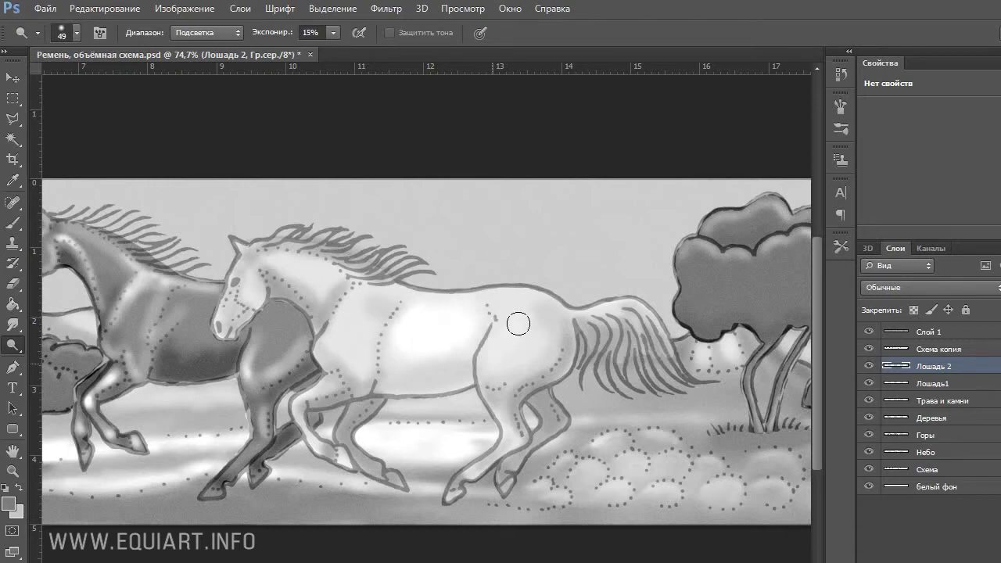
pyautogui.moveTo(517, 323); pyautogui.dragTo(530, 342)
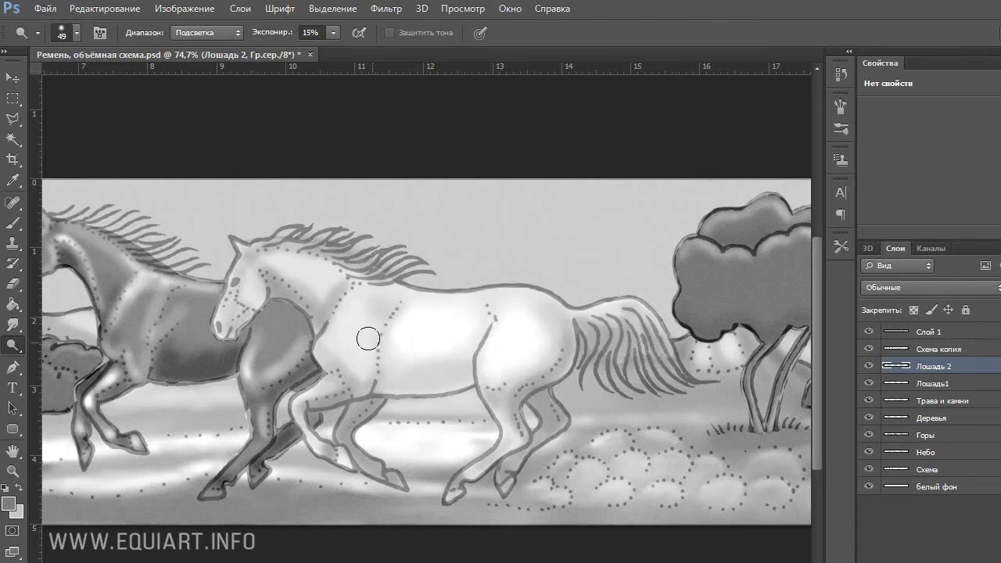
pyautogui.moveTo(367, 338)
pyautogui.mouseDown()
pyautogui.moveTo(346, 328)
pyautogui.moveTo(389, 308)
pyautogui.mouseUp()
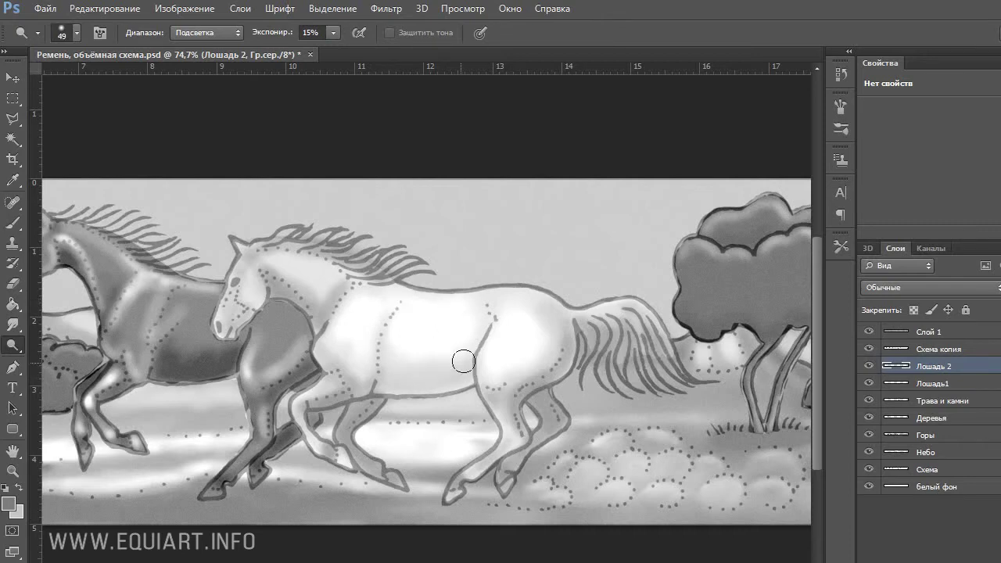
# Dodge highlights on the second horse's neck, head and legs with a 22 px brush, raising the exposure to 23%
pyautogui.press('[')
pyautogui.press('[')
pyautogui.press('[')
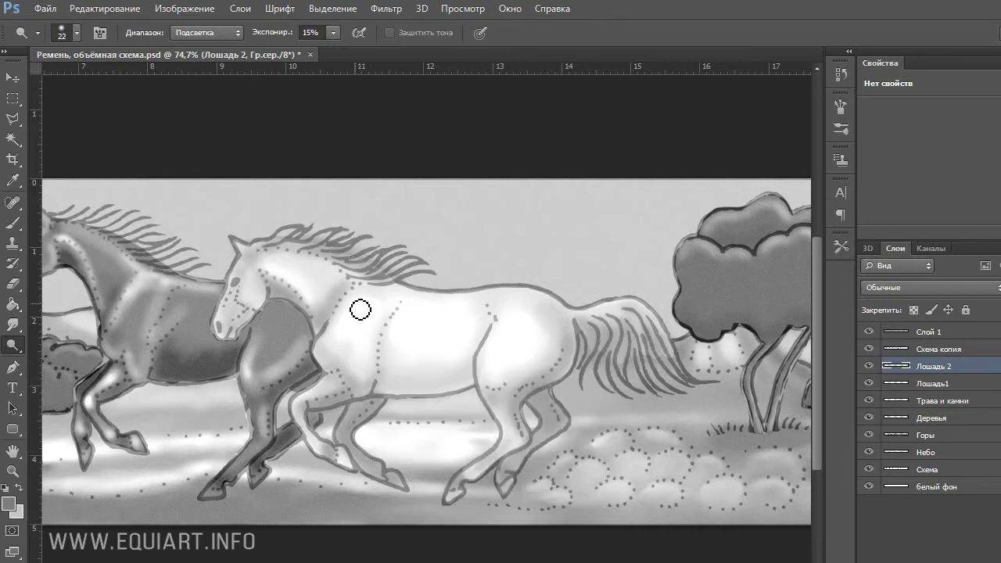
pyautogui.press('2')
pyautogui.press('3')
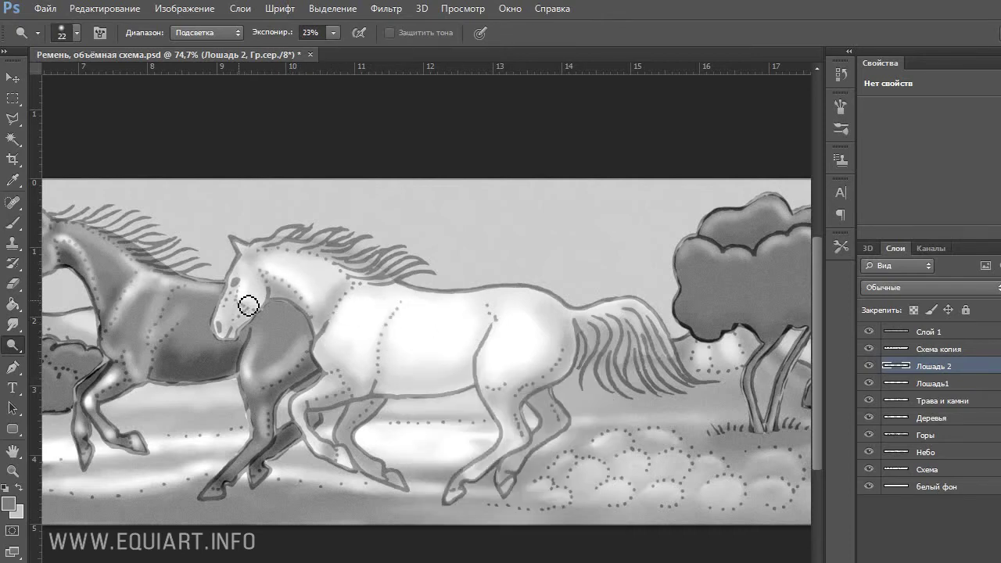
pyautogui.hotkey('ctrl', 'z')
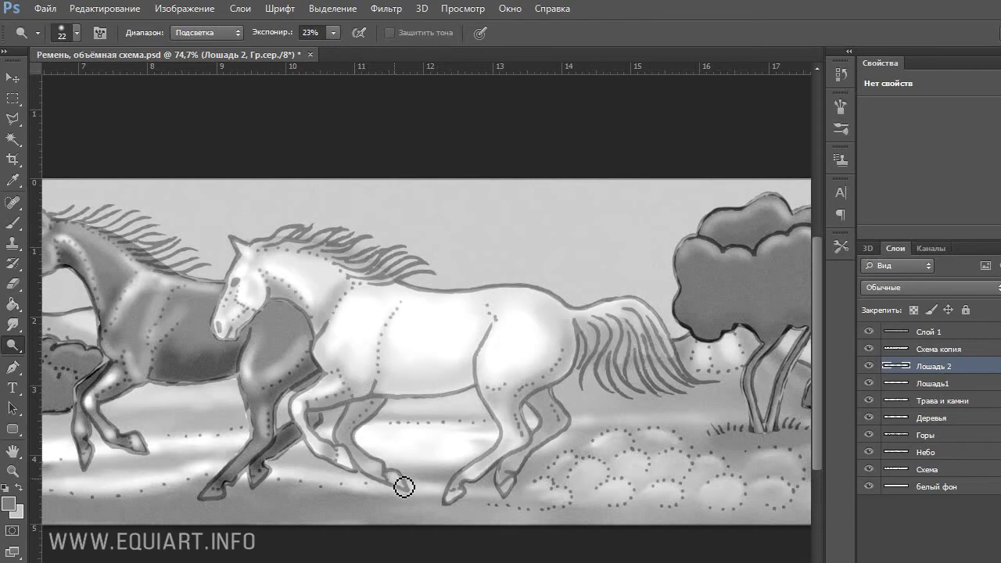
pyautogui.hotkey('ctrl', 'alt', 'z')
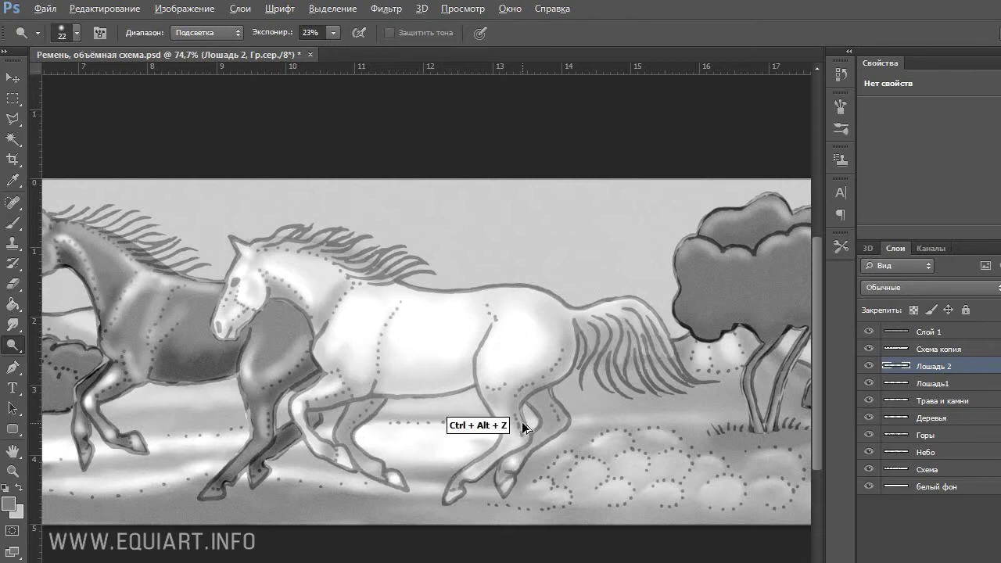
# Dodge the strands of the second horse's mane and tail with a 10 px brush at 59% exposure, undoing the last unwanted strokes
pyautogui.click(334, 34)
pyautogui.moveTo(333, 52); pyautogui.dragTo(350, 52)
pyautogui.click(77, 33)
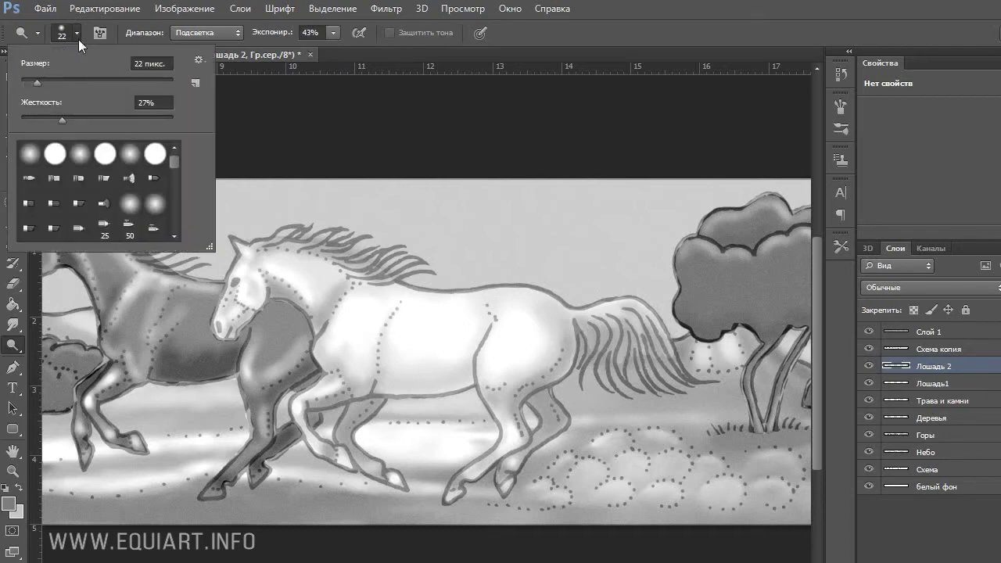
pyautogui.moveTo(36, 83); pyautogui.dragTo(29, 83)
pyautogui.click(272, 253)
pyautogui.click(276, 250)
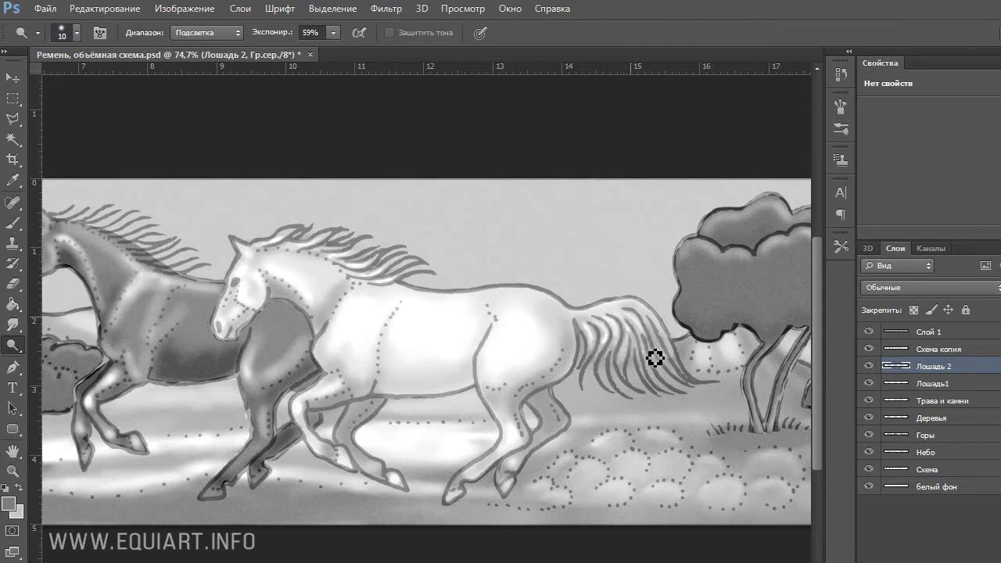
pyautogui.moveTo(636, 327)
pyautogui.mouseDown()
pyautogui.moveTo(646, 362)
pyautogui.moveTo(616, 381)
pyautogui.mouseUp()
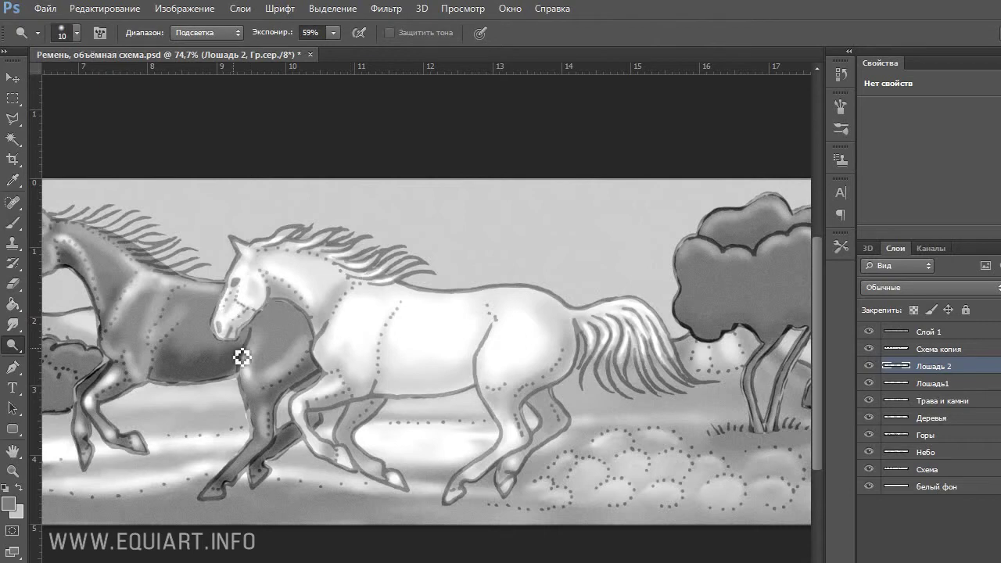
pyautogui.moveTo(590, 340); pyautogui.dragTo(415, 346)
pyautogui.hotkey('ctrl', 'alt', 'z')
pyautogui.hotkey('ctrl', 'alt', 'z')
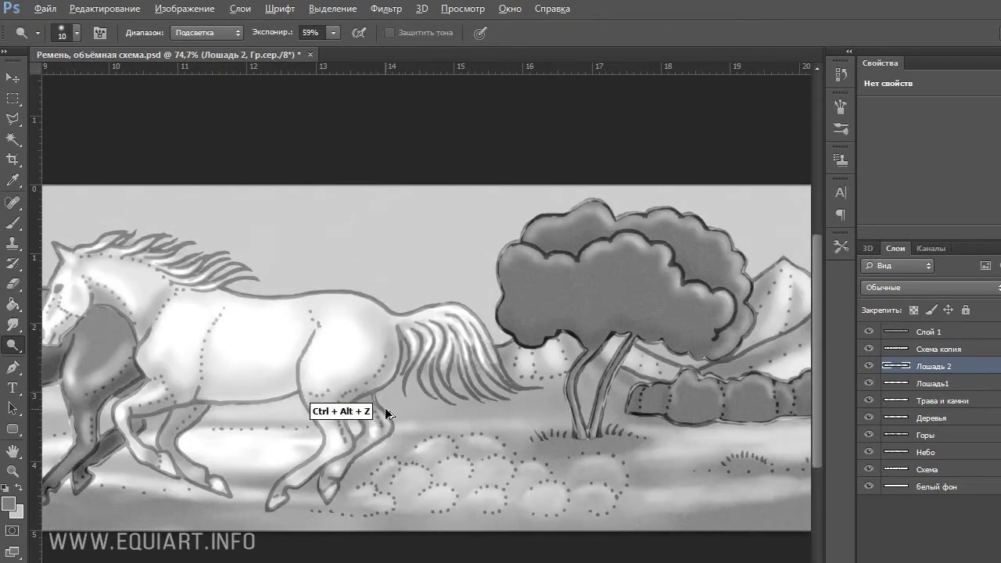
pyautogui.hotkey('ctrl', 's')
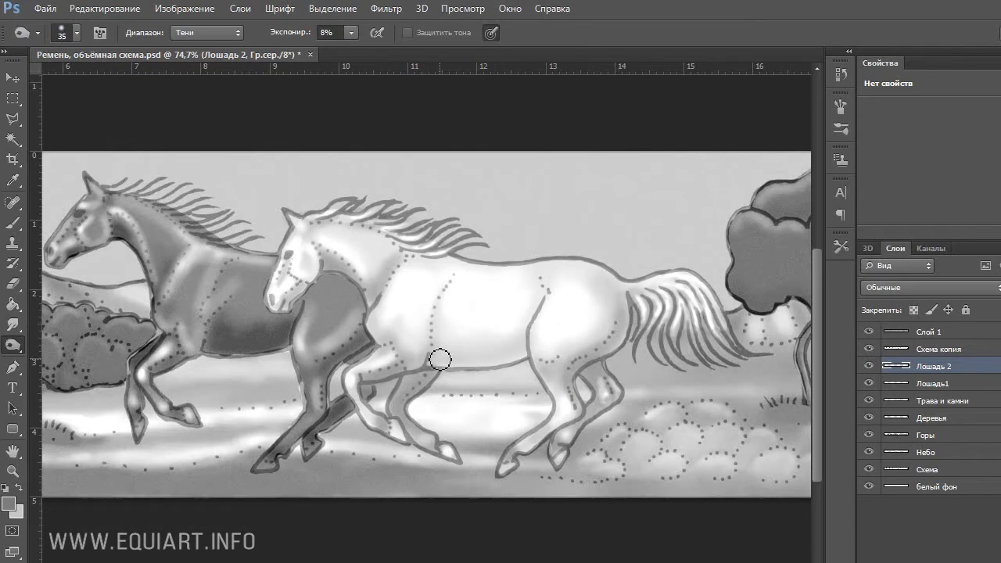
# Set the Burn tool to the Highlights range at 74% exposure and shade the second horse's belly
pyautogui.click(223, 33)
pyautogui.click(210, 50)
pyautogui.click(351, 33)
pyautogui.moveTo(351, 51); pyautogui.dragTo(375, 51)
pyautogui.click(351, 33)
pyautogui.click(522, 351)
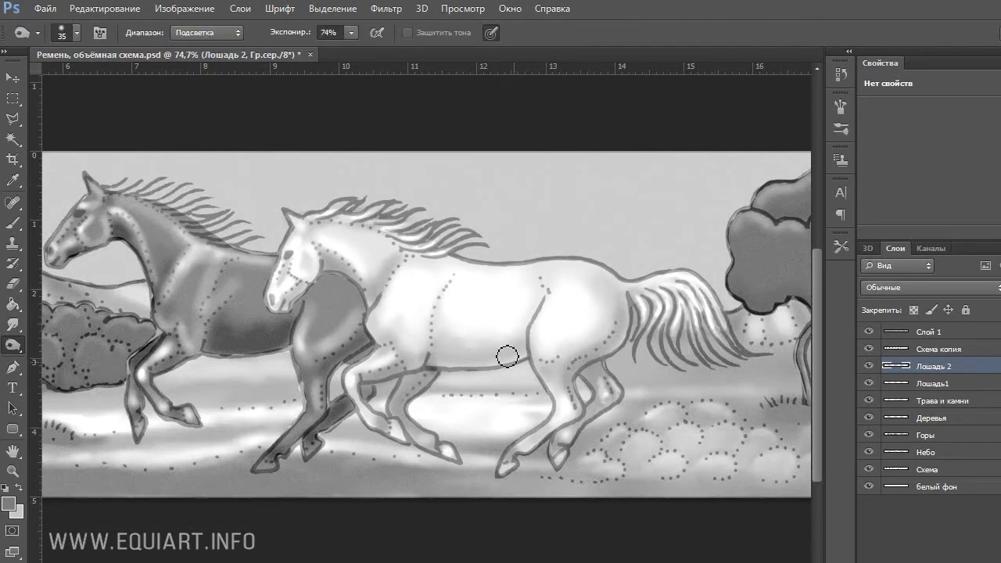
# Burn shading onto the second horse's muzzle, rump and far legs with the 35 px brush
pyautogui.press('b')
pyautogui.press('o')
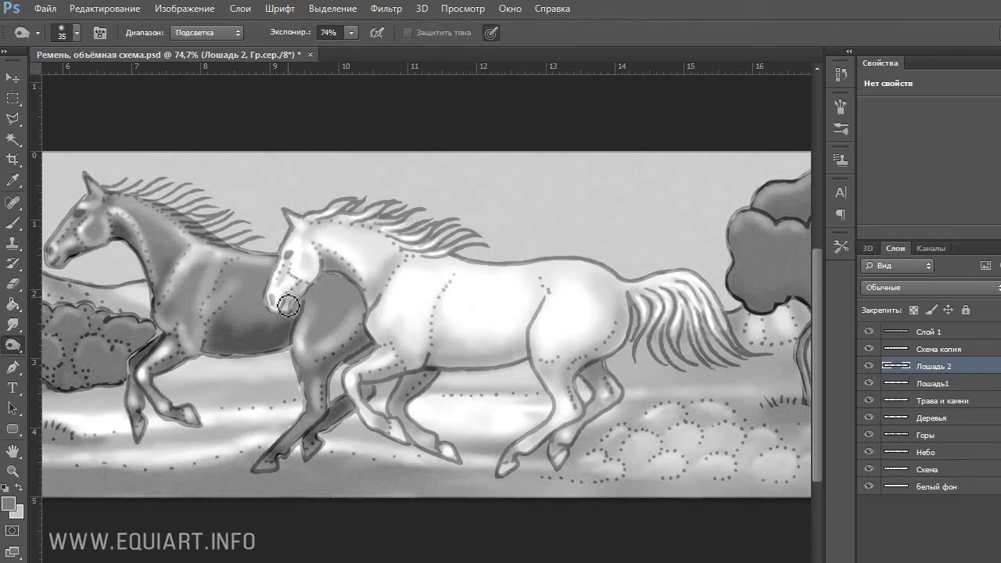
pyautogui.moveTo(609, 312)
pyautogui.mouseDown()
pyautogui.moveTo(574, 378)
pyautogui.moveTo(563, 444)
pyautogui.mouseUp()
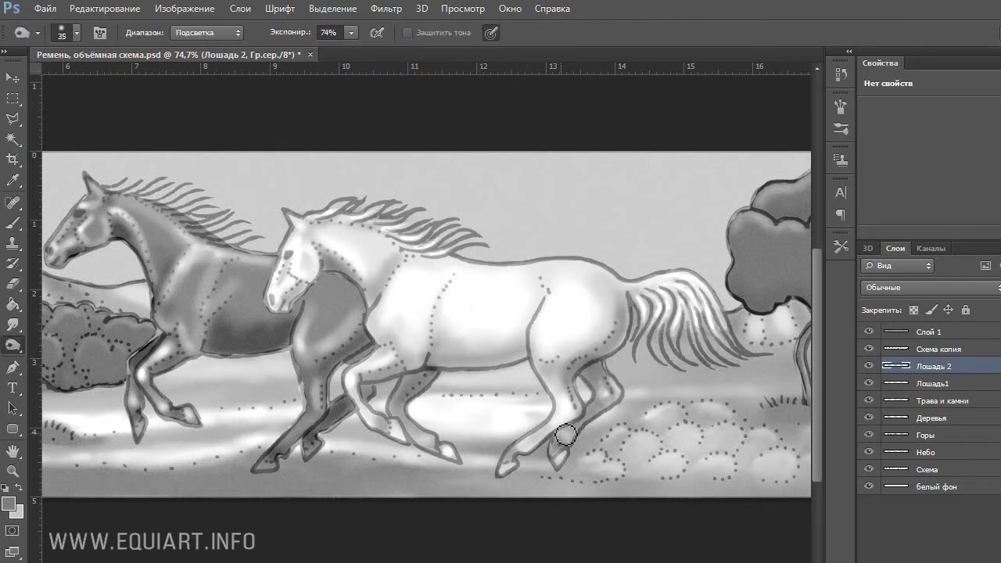
pyautogui.moveTo(403, 401); pyautogui.dragTo(415, 445)
# Make the "Горы" layer active for working on the rocks beside the tree
pyautogui.click(13, 452)
pyautogui.click(15, 349)
pyautogui.press('b')
pyautogui.moveTo(599, 261); pyautogui.dragTo(67, 256)
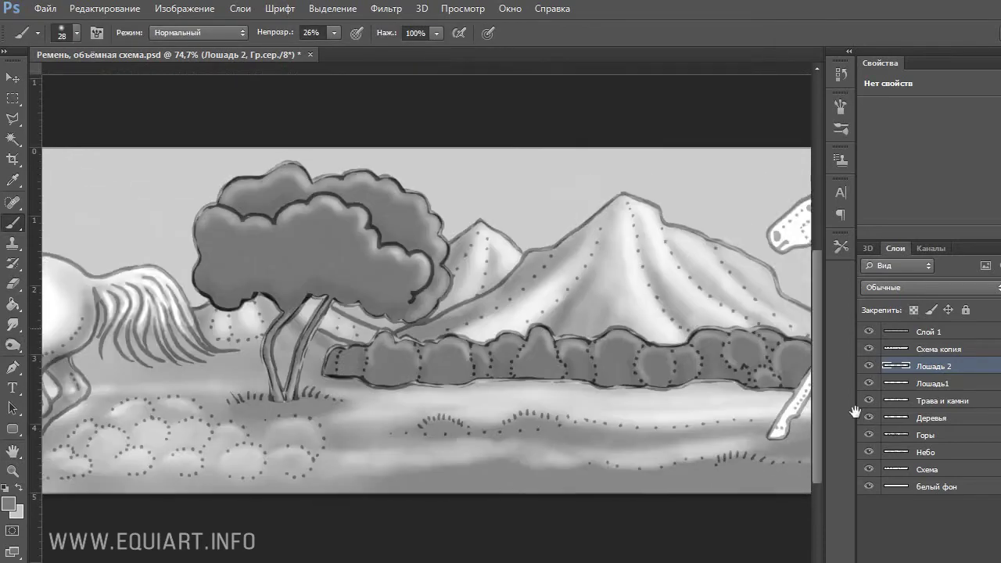
pyautogui.moveTo(853, 411); pyautogui.dragTo(1000, 398)
pyautogui.click(926, 436)
# Burn around the rocks, switching the range from Midtones to Shadows and setting the exposure to 64%
pyautogui.press('o')
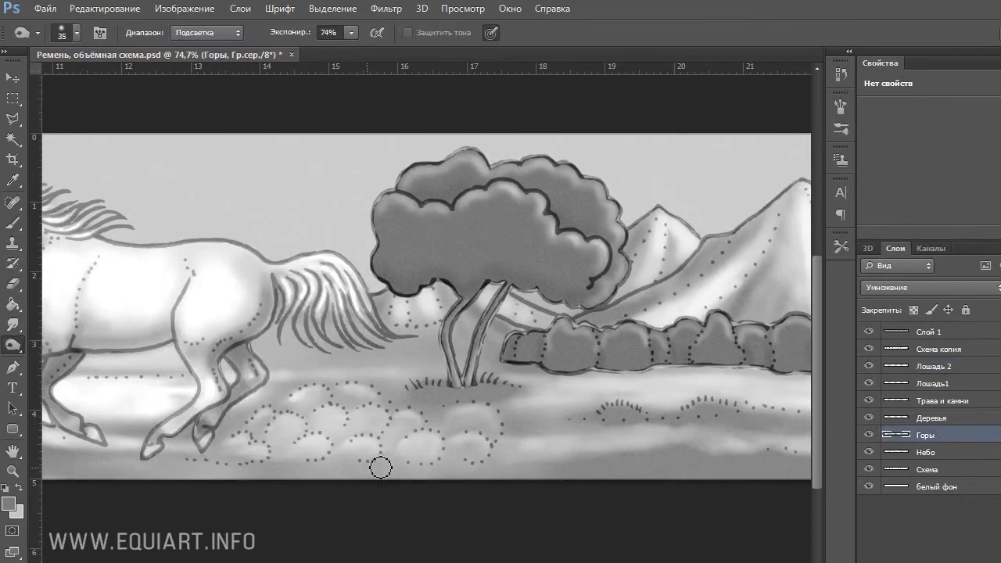
pyautogui.hotkey('alt', 'shift', 'm')
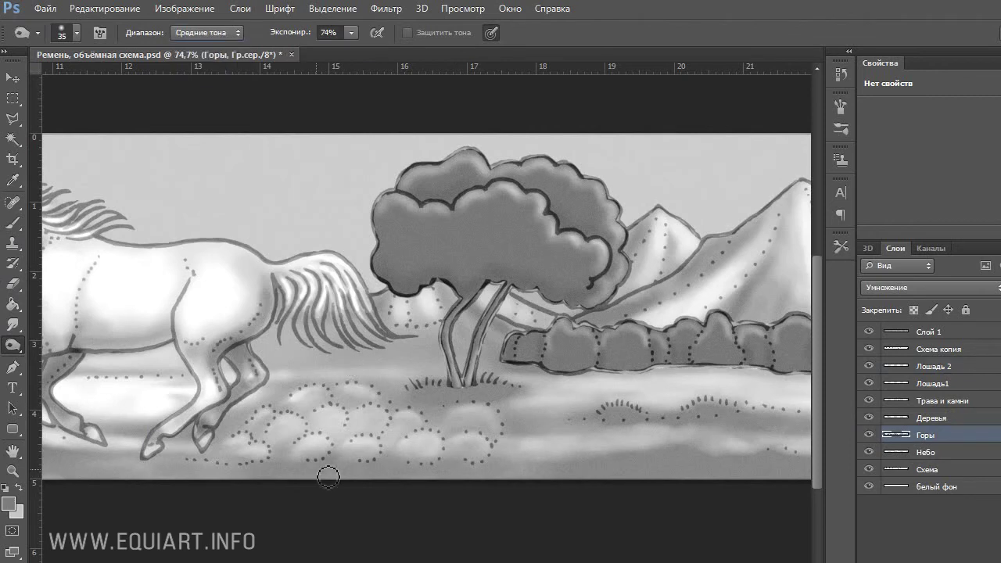
pyautogui.hotkey('alt', 'shift', 's')
pyautogui.press('3')
pyautogui.press('2')
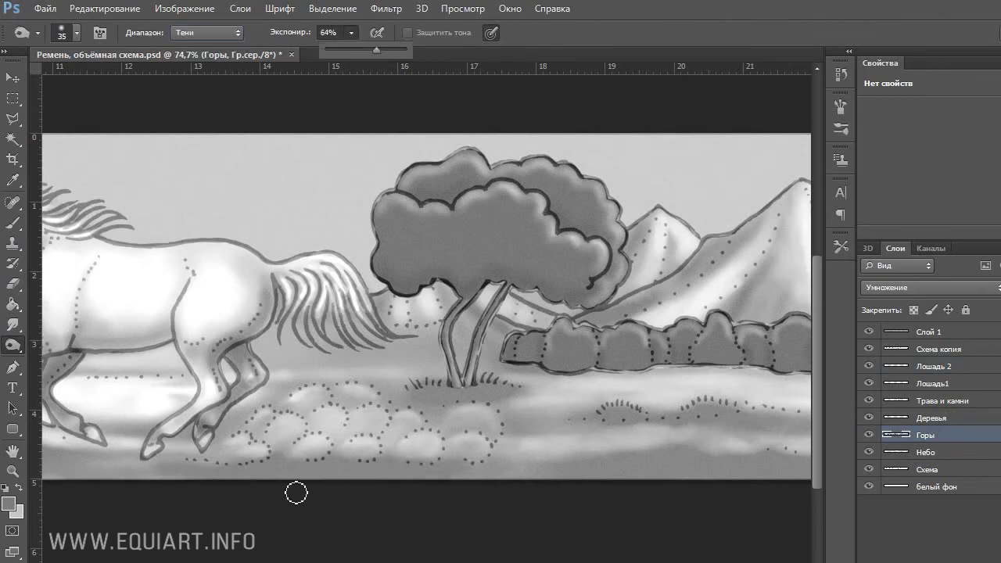
# Dodge the tops of the rocks using the Highlights range at 59% exposure
pyautogui.hotkey('shift', 'o')
pyautogui.press('Return')
pyautogui.moveTo(367, 394)
pyautogui.mouseDown()
pyautogui.moveTo(380, 423)
pyautogui.moveTo(443, 461)
pyautogui.moveTo(322, 442)
pyautogui.moveTo(337, 461)
pyautogui.moveTo(487, 457)
pyautogui.moveTo(348, 397)
pyautogui.moveTo(249, 442)
pyautogui.mouseUp()
# Lighten the group of rocks more softly with a 99 px Dodge brush, lowering the exposure to 15%
pyautogui.click(76, 33)
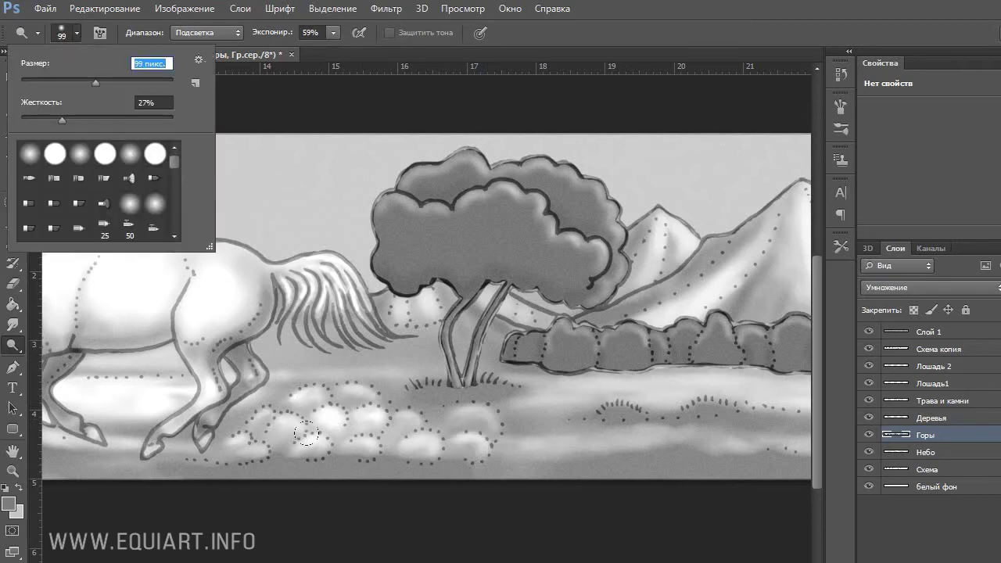
pyautogui.moveTo(96, 82); pyautogui.dragTo(121, 82)
pyautogui.moveTo(270, 439); pyautogui.dragTo(465, 439)
pyautogui.hotkey('ctrl', 'z')
pyautogui.click(332, 34)
pyautogui.moveTo(334, 52); pyautogui.dragTo(297, 52)
pyautogui.moveTo(238, 440)
pyautogui.mouseDown()
pyautogui.moveTo(469, 423)
pyautogui.moveTo(249, 441)
pyautogui.moveTo(300, 408)
pyautogui.mouseUp()
# Switch the Dodge range to Shadows and lighten the lower rocks, reducing the brush to 35 px
pyautogui.click(222, 36)
pyautogui.click(212, 59)
pyautogui.click(205, 34)
pyautogui.click(202, 47)
pyautogui.moveTo(403, 458)
pyautogui.mouseDown()
pyautogui.moveTo(338, 463)
pyautogui.moveTo(460, 440)
pyautogui.mouseUp()
pyautogui.click(77, 33)
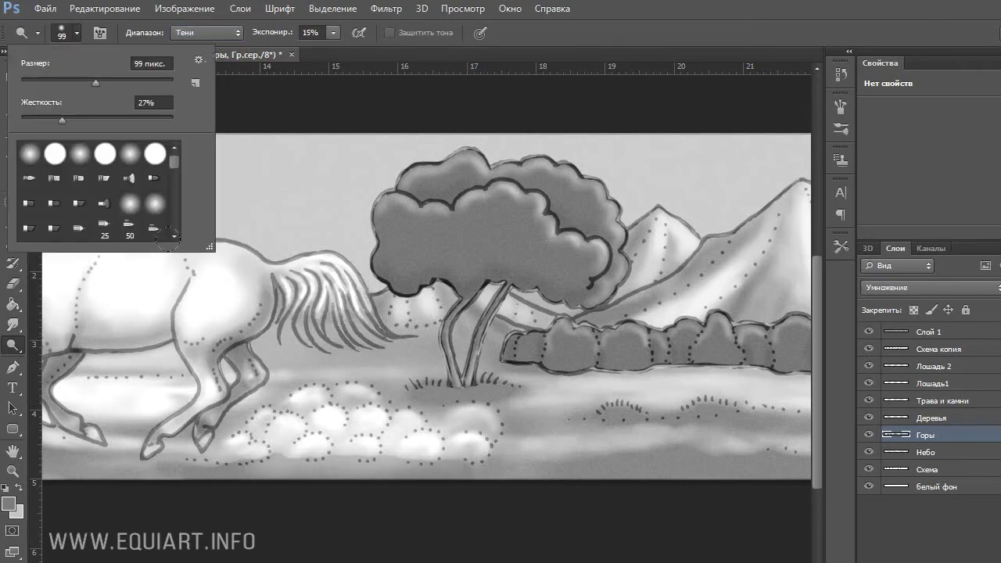
pyautogui.moveTo(96, 82); pyautogui.dragTo(72, 82)
pyautogui.moveTo(340, 455); pyautogui.dragTo(286, 460)
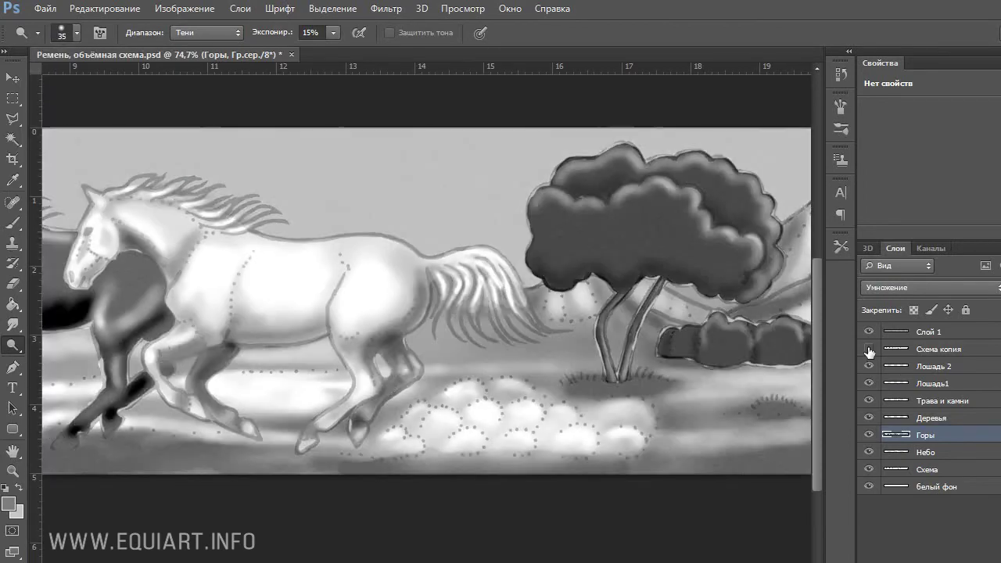
# Hide the Схема layer and show it again to check the shading without the outlines
pyautogui.click(868, 469)
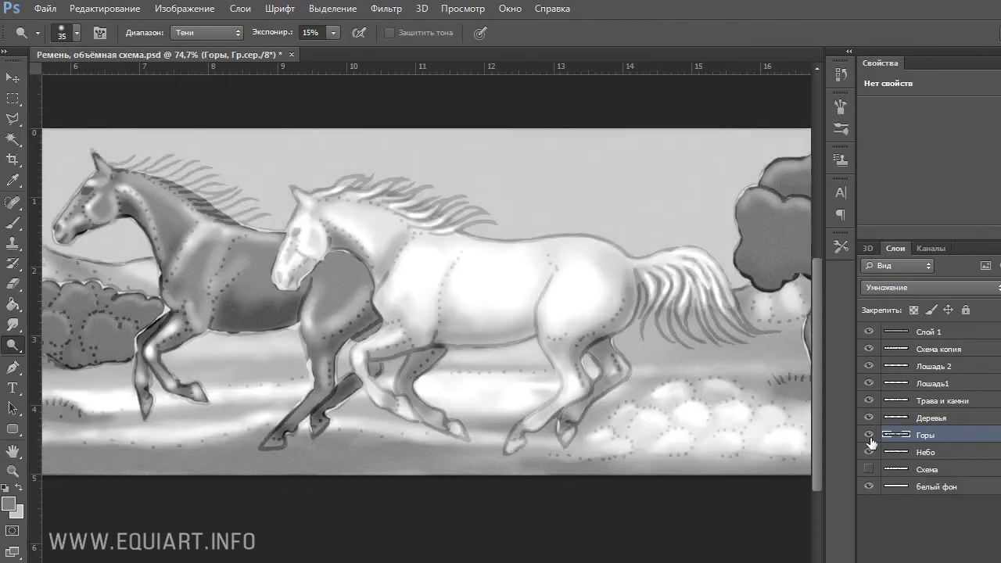
pyautogui.click(868, 469)
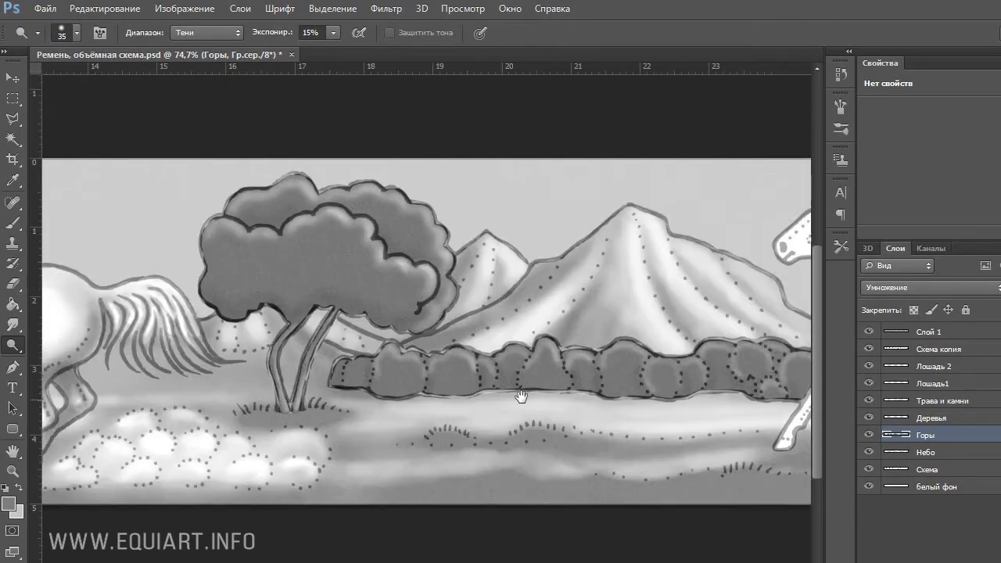
# On the Горы layer, dodge the large mountain's slope beside the next horse, using the Highlights range
pyautogui.hotkey('shift', 'o')
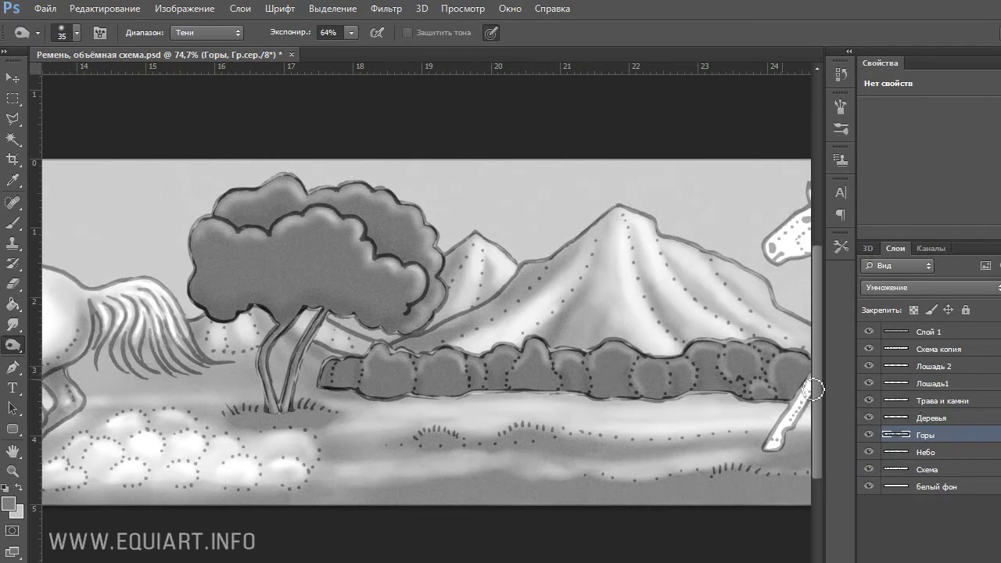
pyautogui.click(930, 417)
pyautogui.moveTo(541, 407)
pyautogui.mouseDown()
pyautogui.moveTo(512, 389)
pyautogui.moveTo(378, 402)
pyautogui.moveTo(189, 401)
pyautogui.mouseUp()
pyautogui.click(925, 435)
pyautogui.rightClick(13, 345)
pyautogui.click(48, 342)
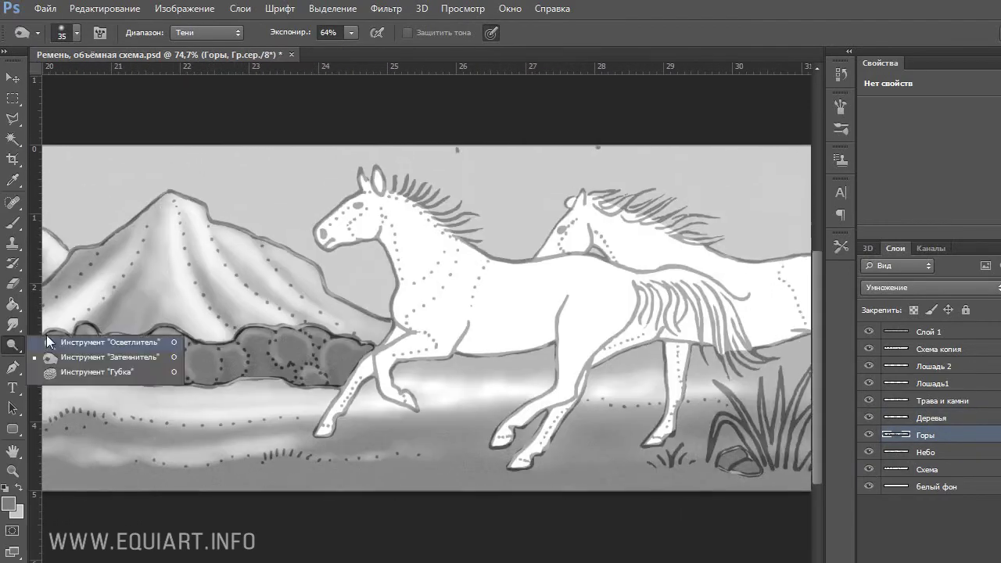
pyautogui.click(47, 342)
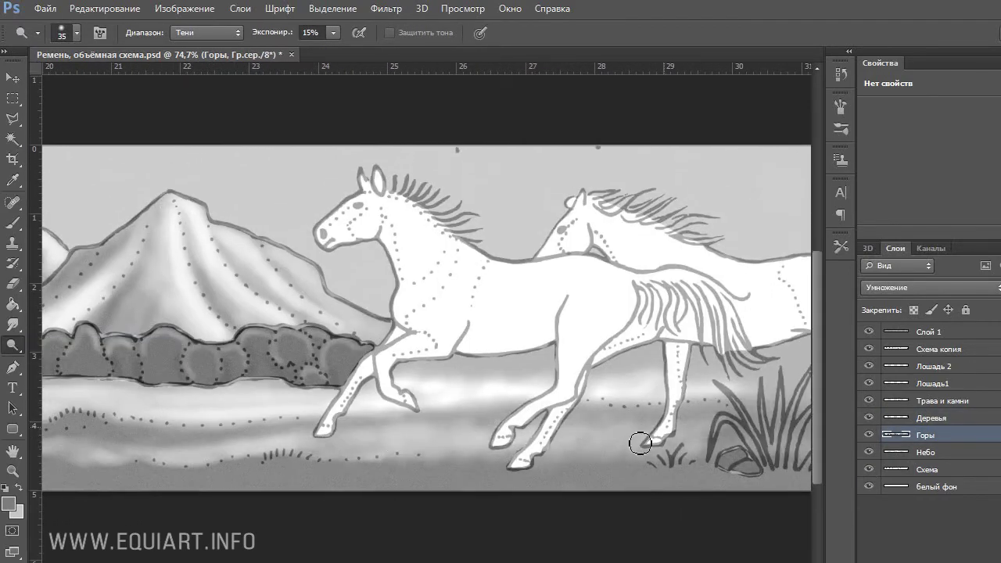
pyautogui.hscroll(5, 640, 444)
pyautogui.hscroll(-4, 295, 313)
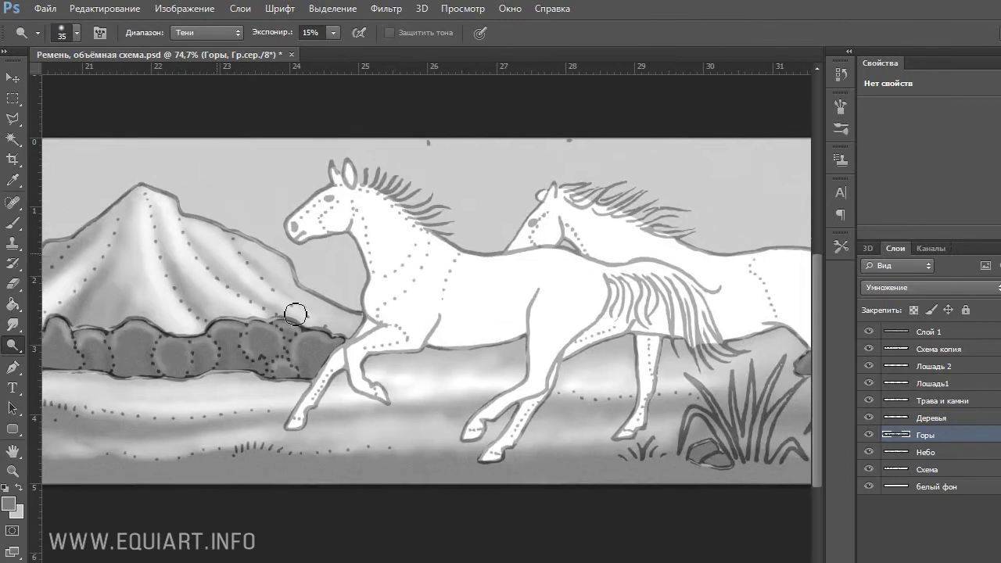
pyautogui.moveTo(286, 247)
pyautogui.mouseDown()
pyautogui.moveTo(211, 236)
pyautogui.moveTo(298, 276)
pyautogui.moveTo(261, 247)
pyautogui.mouseUp()
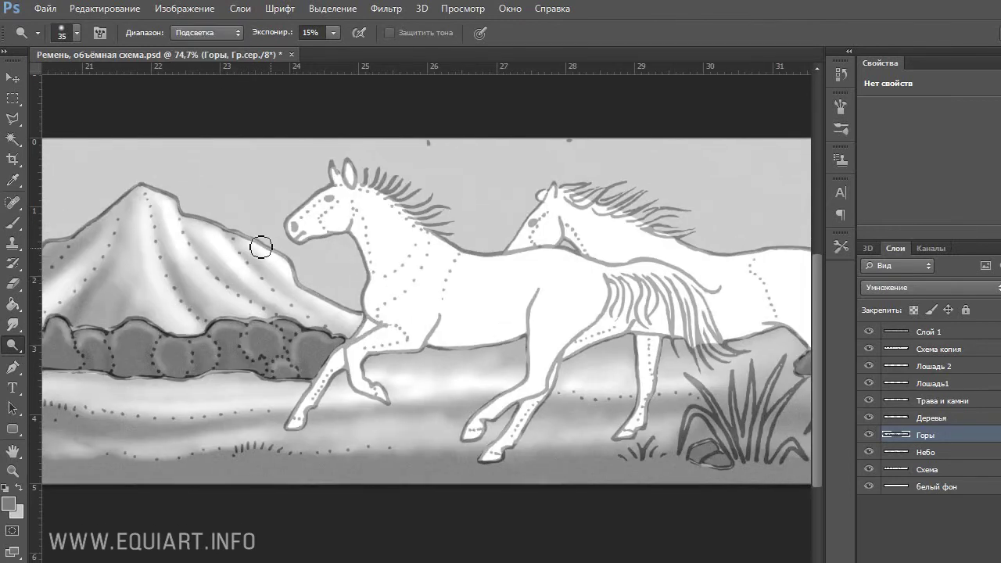
# Switch the Dodge range to Midtones and lighten the ground around the horses' legs beyond the large mountain
pyautogui.moveTo(548, 363); pyautogui.dragTo(278, 362)
pyautogui.click(217, 34)
pyautogui.click(210, 47)
pyautogui.moveTo(407, 420)
pyautogui.mouseDown()
pyautogui.moveTo(544, 413)
pyautogui.moveTo(403, 370)
pyautogui.mouseUp()
pyautogui.moveTo(368, 451)
pyautogui.mouseDown()
pyautogui.moveTo(508, 410)
pyautogui.moveTo(563, 445)
pyautogui.mouseUp()
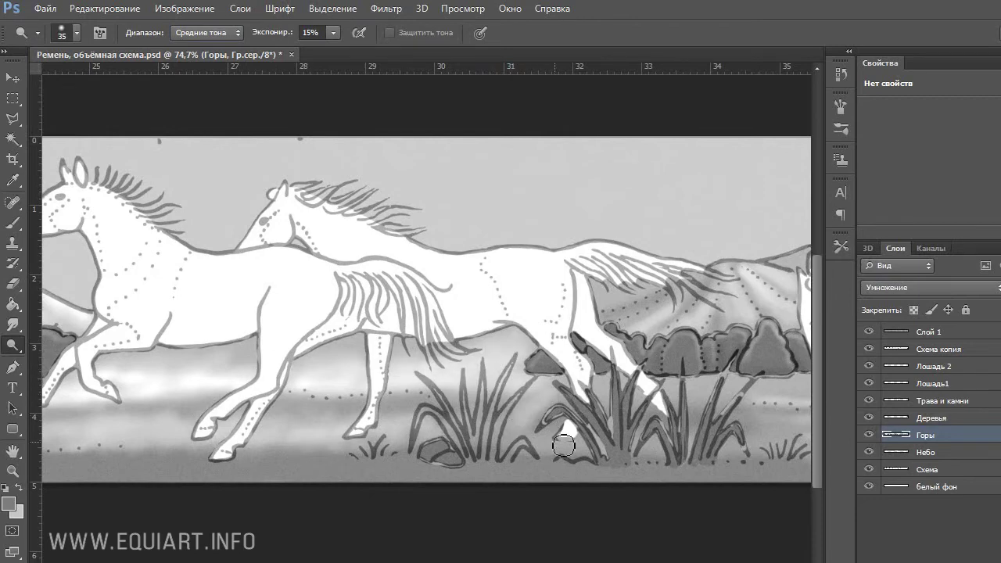
# Raise the Dodge exposure to 31% and lighten the ground past the tall grass and the hill behind the horse's tail
pyautogui.moveTo(652, 450); pyautogui.dragTo(313, 442)
pyautogui.click(333, 33)
pyautogui.moveTo(332, 52); pyautogui.dragTo(346, 51)
pyautogui.moveTo(770, 428)
pyautogui.mouseDown()
pyautogui.moveTo(640, 412)
pyautogui.moveTo(255, 442)
pyautogui.mouseUp()
pyautogui.hscroll(4, 256, 442)
pyautogui.moveTo(430, 438); pyautogui.dragTo(709, 430)
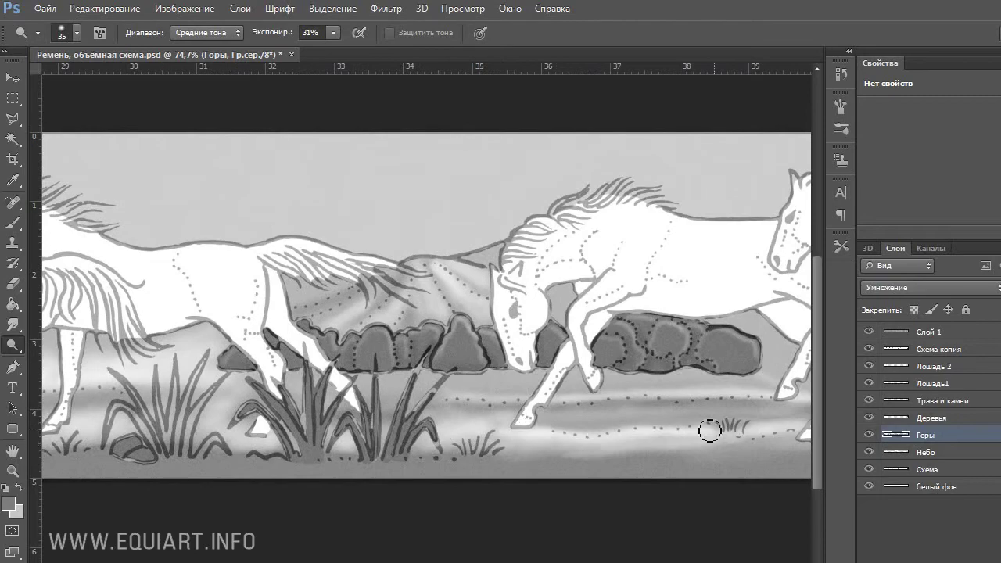
pyautogui.moveTo(328, 427); pyautogui.dragTo(508, 436)
pyautogui.moveTo(438, 268)
pyautogui.mouseDown()
pyautogui.moveTo(485, 299)
pyautogui.moveTo(484, 289)
pyautogui.mouseUp()
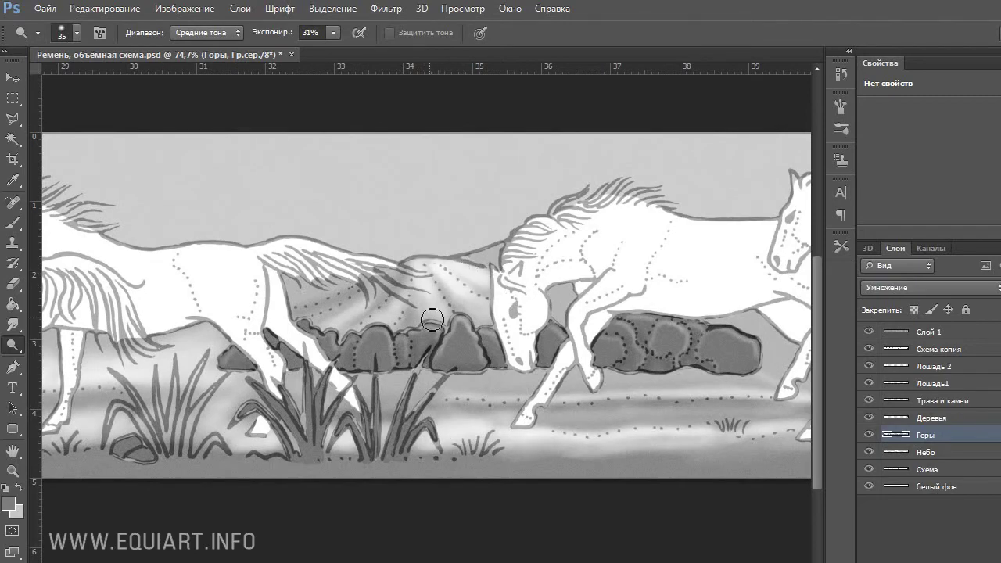
# Dodge light strips across the ground between the tall grass and the horse with the lowered head
pyautogui.moveTo(180, 422)
pyautogui.mouseDown()
pyautogui.moveTo(367, 396)
pyautogui.moveTo(524, 392)
pyautogui.mouseUp()
pyautogui.moveTo(235, 408); pyautogui.dragTo(493, 415)
pyautogui.moveTo(493, 415)
pyautogui.mouseDown()
pyautogui.moveTo(233, 415)
pyautogui.moveTo(449, 409)
pyautogui.moveTo(324, 411)
pyautogui.mouseUp()
pyautogui.moveTo(797, 383); pyautogui.dragTo(578, 408)
pyautogui.hscroll(3, 578, 407)
pyautogui.scroll(-1, 577, 408)
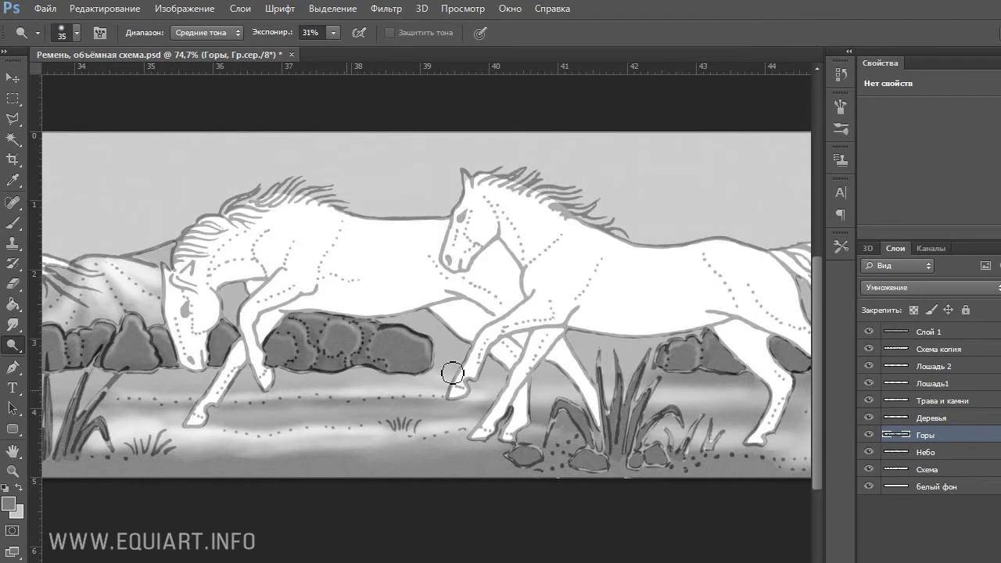
# Lighten the ground below the bushes and around the hooves of the overlapping pair of horses
pyautogui.moveTo(636, 380)
pyautogui.mouseDown()
pyautogui.moveTo(362, 373)
pyautogui.moveTo(663, 385)
pyautogui.mouseUp()
pyautogui.moveTo(714, 385)
pyautogui.mouseDown()
pyautogui.moveTo(422, 382)
pyautogui.moveTo(434, 378)
pyautogui.mouseUp()
pyautogui.moveTo(411, 438); pyautogui.dragTo(531, 438)
pyautogui.hscroll(2, 644, 382)
pyautogui.scroll(1, 643, 382)
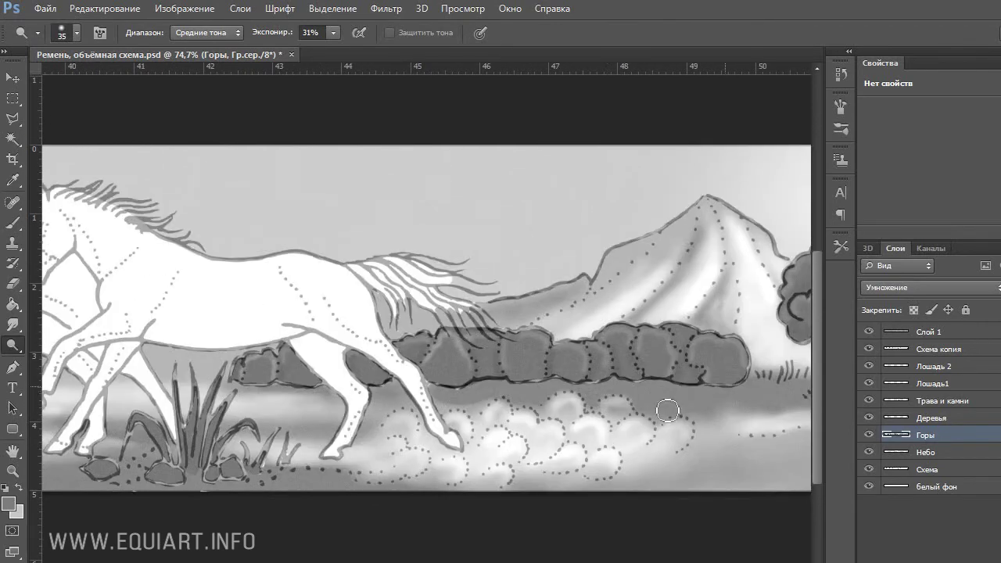
pyautogui.hotkey('alt', ']')
pyautogui.press('e')
pyautogui.click(926, 435)
pyautogui.hotkey('ctrl', 'z')
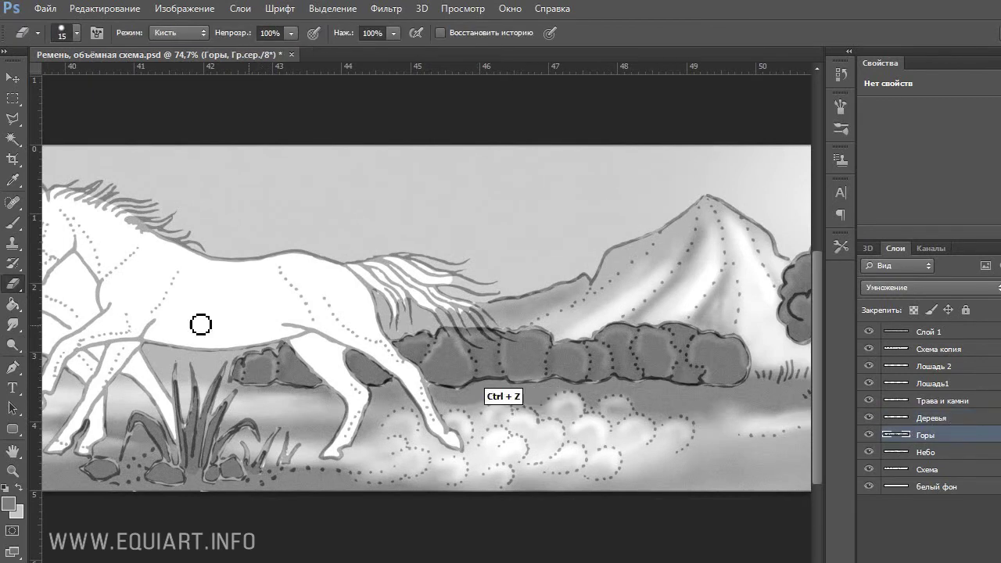
# Set the Dodge range to Shadows and lighten the ground under the bushes and around the dust cloud
pyautogui.click(13, 344)
pyautogui.click(206, 33)
pyautogui.click(207, 49)
pyautogui.moveTo(441, 397); pyautogui.dragTo(703, 403)
pyautogui.moveTo(395, 394)
pyautogui.mouseDown()
pyautogui.moveTo(610, 402)
pyautogui.moveTo(435, 433)
pyautogui.mouseUp()
pyautogui.moveTo(346, 412); pyautogui.dragTo(539, 408)
pyautogui.moveTo(422, 405); pyautogui.dragTo(632, 415)
pyautogui.moveTo(483, 435); pyautogui.dragTo(474, 431)
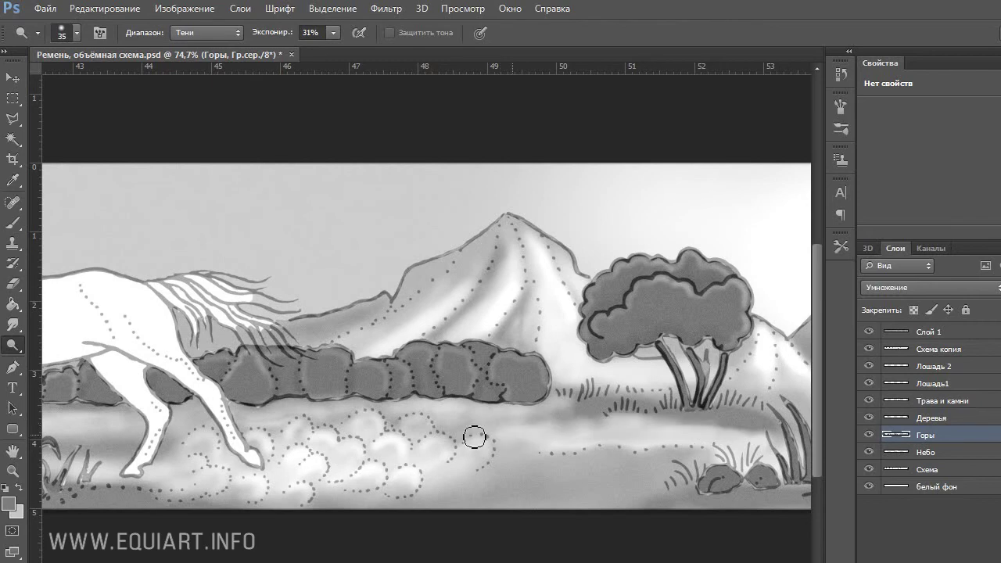
# Dodge the ground beside the grazing mare's head with the Shadows range
pyautogui.hscroll(10, 438, 436)
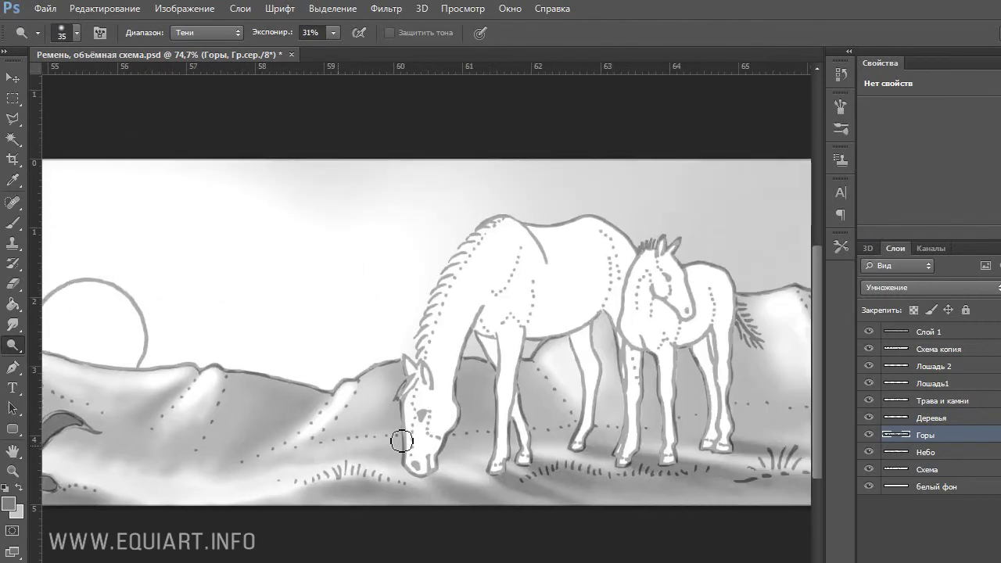
pyautogui.moveTo(402, 441)
pyautogui.mouseDown()
pyautogui.moveTo(498, 443)
pyautogui.moveTo(438, 442)
pyautogui.moveTo(473, 436)
pyautogui.mouseUp()
pyautogui.moveTo(779, 414); pyautogui.dragTo(269, 420)
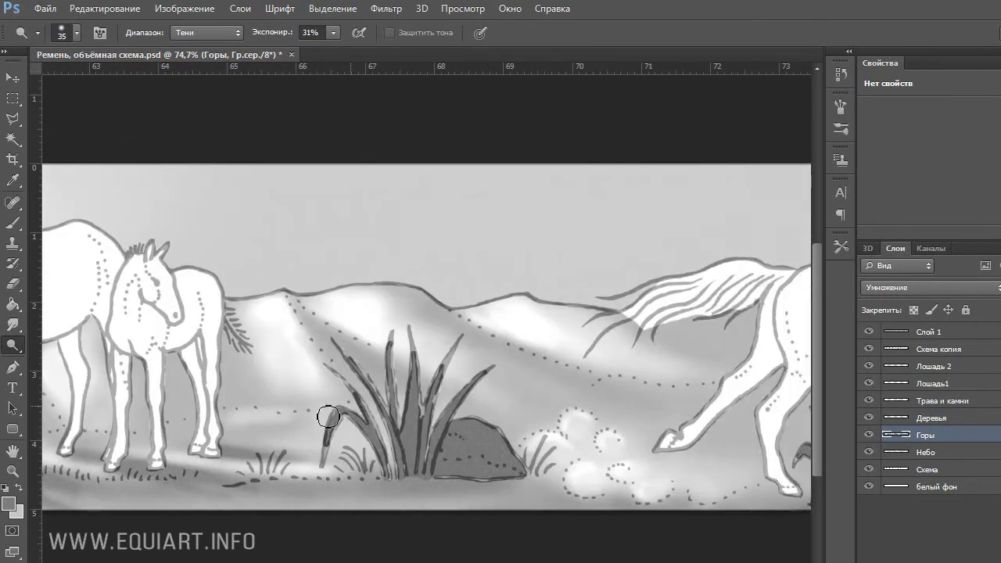
# Burn the dotted ground line between the foal and the tall grass, setting the exposure to 21%
pyautogui.rightClick(15, 347)
pyautogui.click(71, 359)
pyautogui.hotkey('ctrl', 'z')
pyautogui.click(351, 33)
pyautogui.moveTo(351, 50); pyautogui.dragTo(307, 51)
pyautogui.moveTo(236, 414); pyautogui.dragTo(297, 420)
pyautogui.click(351, 33)
pyautogui.moveTo(351, 50); pyautogui.dragTo(360, 50)
pyautogui.moveTo(233, 416); pyautogui.dragTo(509, 416)
pyautogui.moveTo(325, 408); pyautogui.dragTo(541, 393)
pyautogui.moveTo(179, 388); pyautogui.dragTo(284, 401)
# Burn along the dotted lower edge of the hills behind the galloping horse's hind legs and belly
pyautogui.hscroll(-10, 283, 402)
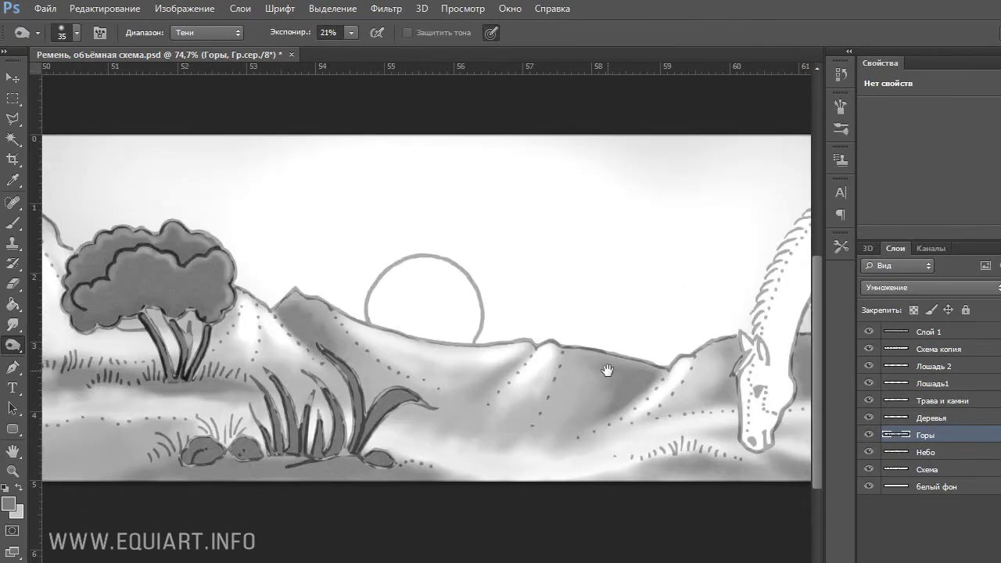
pyautogui.moveTo(607, 370); pyautogui.dragTo(301, 369)
pyautogui.moveTo(607, 371); pyautogui.dragTo(301, 370)
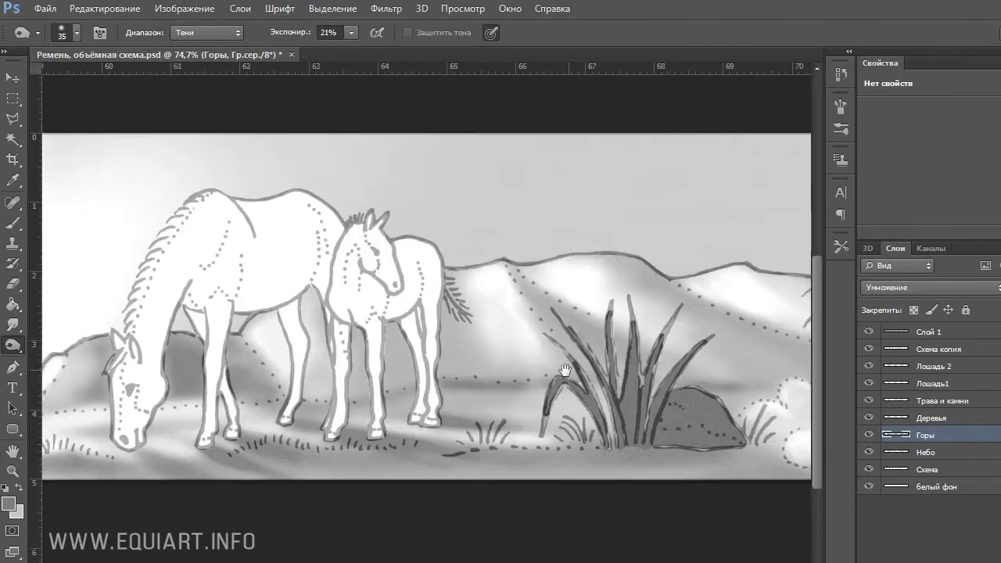
pyautogui.moveTo(565, 369); pyautogui.dragTo(297, 375)
pyautogui.moveTo(503, 359); pyautogui.dragTo(246, 364)
pyautogui.moveTo(158, 295)
pyautogui.mouseDown()
pyautogui.moveTo(330, 367)
pyautogui.moveTo(425, 366)
pyautogui.mouseUp()
pyautogui.moveTo(591, 362); pyautogui.dragTo(690, 360)
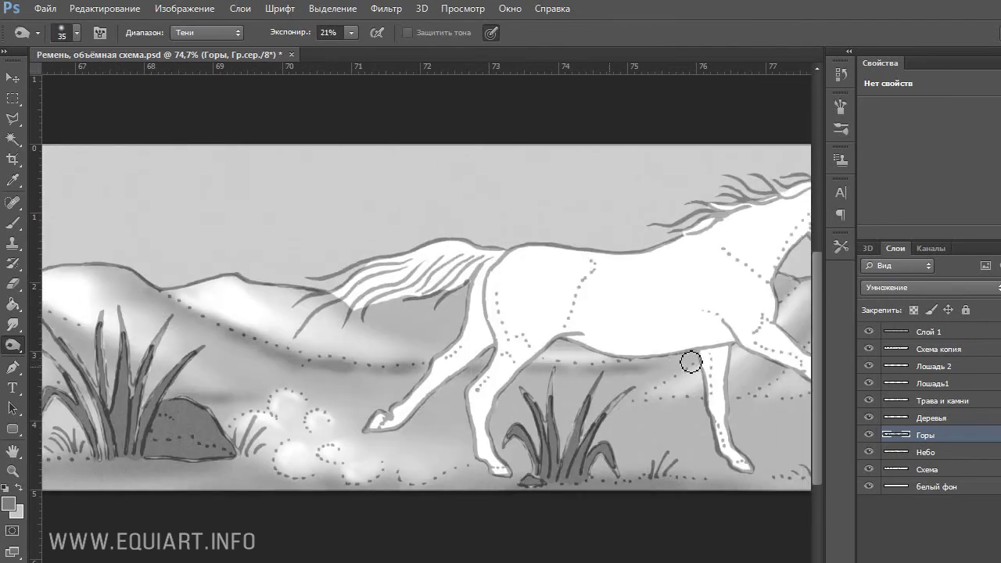
# Burn the ground under the galloping horse's hooves, at the foot of the hill and along the path past the grass
pyautogui.moveTo(457, 471); pyautogui.dragTo(540, 469)
pyautogui.moveTo(697, 475); pyautogui.dragTo(756, 473)
pyautogui.moveTo(794, 396); pyautogui.dragTo(389, 389)
pyautogui.moveTo(432, 386)
pyautogui.mouseDown()
pyautogui.moveTo(373, 400)
pyautogui.moveTo(454, 404)
pyautogui.mouseUp()
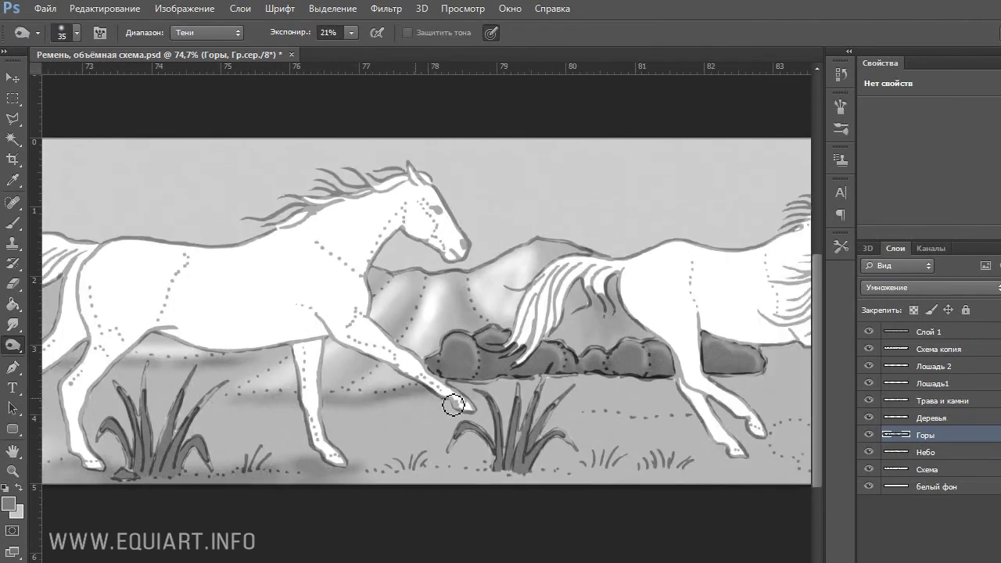
pyautogui.moveTo(411, 477); pyautogui.dragTo(677, 480)
pyautogui.hscroll(3, 677, 480)
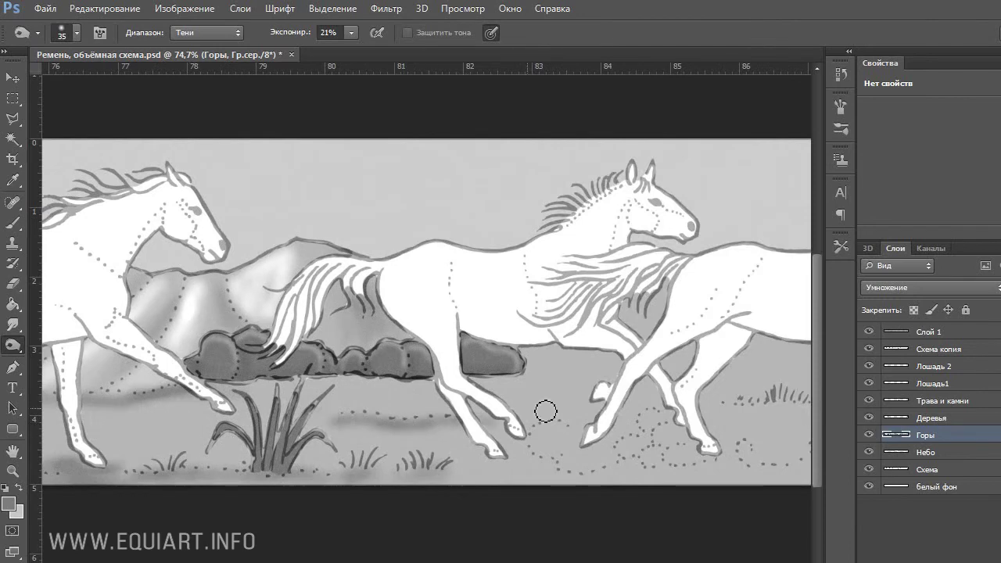
# Burn the foreground beneath the next two running horses and the ground around the grass tufts
pyautogui.moveTo(437, 459); pyautogui.dragTo(577, 472)
pyautogui.moveTo(451, 484); pyautogui.dragTo(741, 477)
pyautogui.moveTo(742, 477); pyautogui.dragTo(447, 479)
pyautogui.moveTo(391, 475)
pyautogui.mouseDown()
pyautogui.moveTo(675, 467)
pyautogui.moveTo(736, 447)
pyautogui.mouseUp()
pyautogui.moveTo(691, 440)
pyautogui.mouseDown()
pyautogui.moveTo(569, 471)
pyautogui.moveTo(443, 476)
pyautogui.moveTo(786, 469)
pyautogui.mouseUp()
pyautogui.hscroll(2, 786, 470)
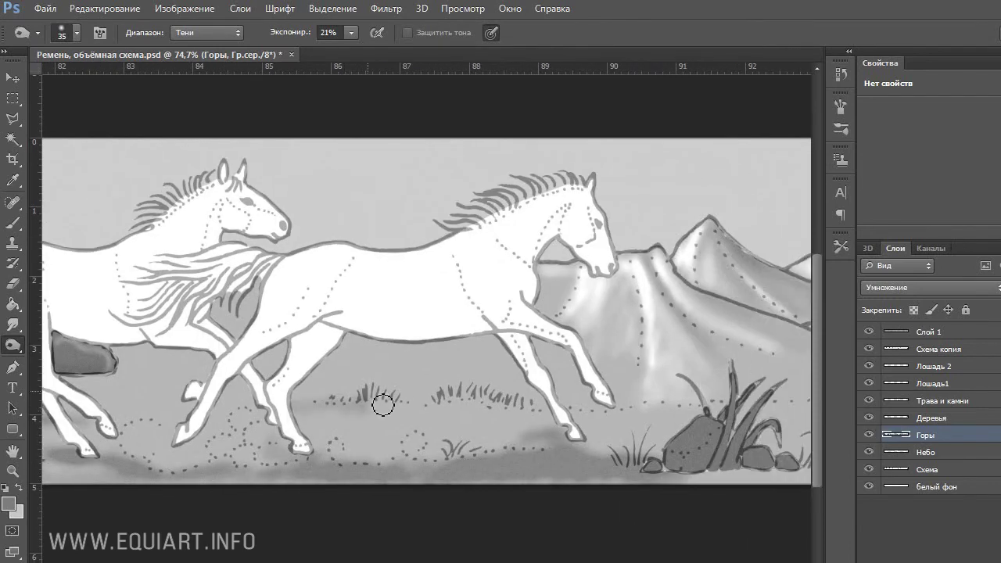
pyautogui.moveTo(382, 405); pyautogui.dragTo(379, 413)
pyautogui.moveTo(473, 404); pyautogui.dragTo(528, 405)
# Switch to Dodge and lighten the slope under the horse's belly, above the grass tufts
pyautogui.rightClick(16, 350)
pyautogui.click(63, 345)
pyautogui.moveTo(341, 356); pyautogui.dragTo(303, 394)
pyautogui.moveTo(405, 352); pyautogui.dragTo(386, 385)
pyautogui.moveTo(472, 349); pyautogui.dragTo(524, 390)
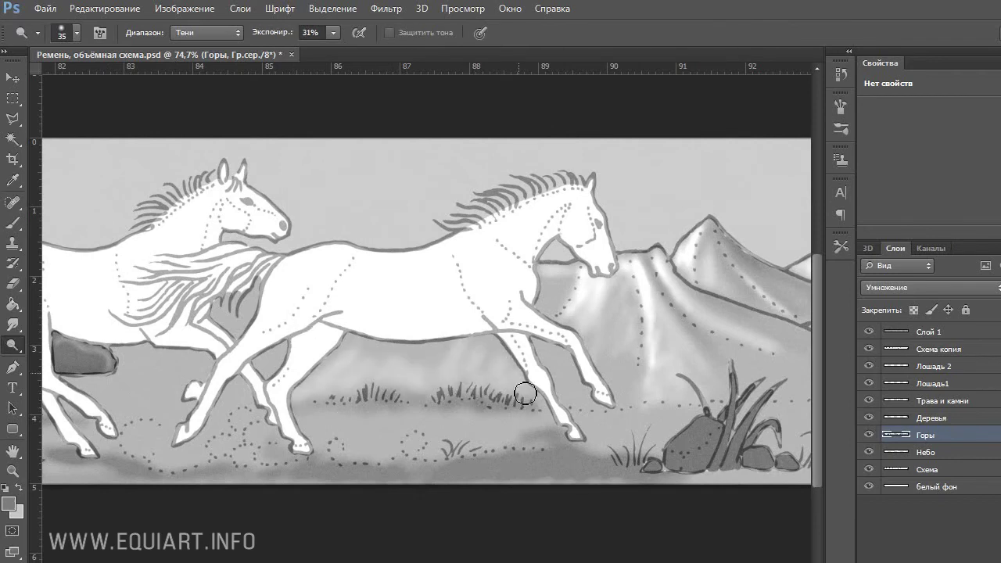
pyautogui.moveTo(338, 355); pyautogui.dragTo(328, 367)
# Dodge the ground and the dotted dust shapes around the running horses' hooves
pyautogui.moveTo(469, 350)
pyautogui.mouseDown()
pyautogui.moveTo(459, 388)
pyautogui.moveTo(568, 337)
pyautogui.moveTo(599, 401)
pyautogui.moveTo(414, 435)
pyautogui.moveTo(429, 458)
pyautogui.mouseUp()
pyautogui.moveTo(530, 435); pyautogui.dragTo(556, 435)
pyautogui.moveTo(244, 432); pyautogui.dragTo(269, 453)
pyautogui.moveTo(192, 451); pyautogui.dragTo(133, 430)
pyautogui.moveTo(61, 442)
pyautogui.mouseDown()
pyautogui.moveTo(410, 430)
pyautogui.moveTo(250, 444)
pyautogui.mouseUp()
# Lighten the remaining ground patches and the foot of the mountains up to the next horse's tail
pyautogui.moveTo(252, 382)
pyautogui.mouseDown()
pyautogui.moveTo(562, 371)
pyautogui.moveTo(617, 357)
pyautogui.mouseUp()
pyautogui.moveTo(156, 407); pyautogui.dragTo(557, 396)
pyautogui.moveTo(320, 410)
pyautogui.mouseDown()
pyautogui.moveTo(462, 393)
pyautogui.moveTo(659, 392)
pyautogui.moveTo(196, 395)
pyautogui.mouseUp()
pyautogui.moveTo(153, 405)
pyautogui.mouseDown()
pyautogui.moveTo(397, 411)
pyautogui.moveTo(457, 396)
pyautogui.mouseUp()
pyautogui.moveTo(504, 385)
pyautogui.mouseDown()
pyautogui.moveTo(110, 399)
pyautogui.moveTo(172, 384)
pyautogui.mouseUp()
pyautogui.moveTo(641, 365); pyautogui.dragTo(312, 372)
pyautogui.moveTo(665, 365); pyautogui.dragTo(366, 372)
pyautogui.moveTo(425, 409); pyautogui.dragTo(520, 391)
pyautogui.moveTo(563, 391); pyautogui.dragTo(378, 359)
pyautogui.moveTo(512, 398); pyautogui.dragTo(598, 396)
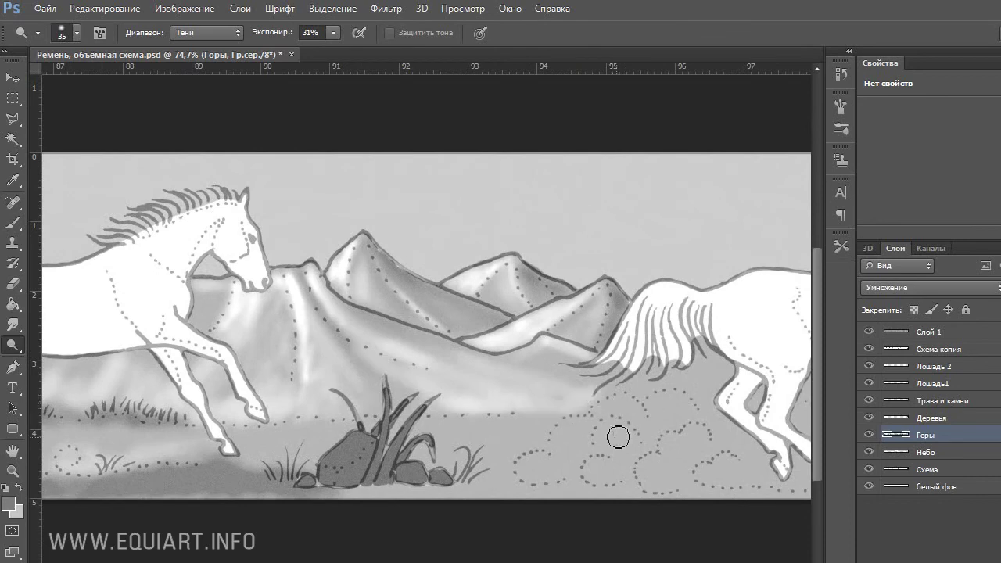
# Dodge the rounded dust puffs behind the next horse's hind legs with the 35 px brush
pyautogui.moveTo(618, 438)
pyautogui.mouseDown()
pyautogui.moveTo(520, 471)
pyautogui.moveTo(688, 411)
pyautogui.mouseUp()
pyautogui.moveTo(698, 439); pyautogui.dragTo(650, 473)
pyautogui.moveTo(709, 463); pyautogui.dragTo(770, 474)
pyautogui.moveTo(683, 435)
pyautogui.mouseDown()
pyautogui.moveTo(645, 447)
pyautogui.moveTo(665, 469)
pyautogui.mouseUp()
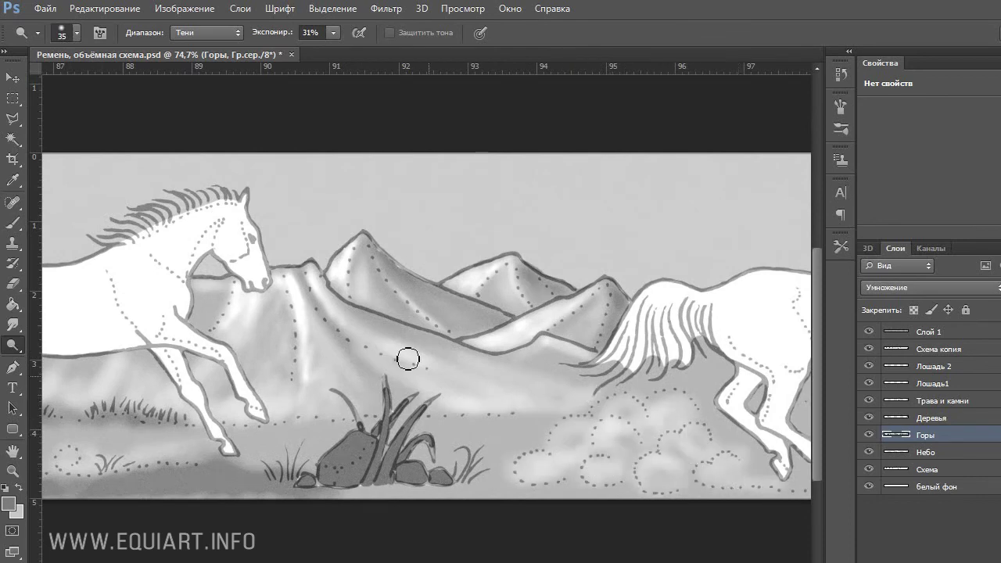
# Reduce the Dodge brush to 14 px and add finer highlights to the dust puffs
pyautogui.click(76, 33)
pyautogui.moveTo(41, 82); pyautogui.dragTo(31, 82)
pyautogui.moveTo(608, 405); pyautogui.dragTo(645, 412)
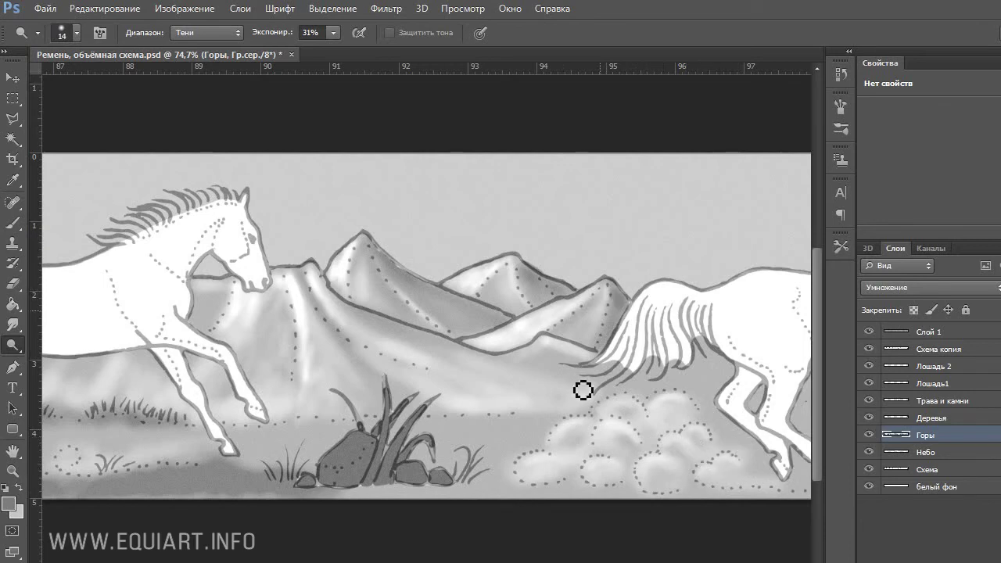
# Burn the ground below the dust puffs and under the hooves of the last two running horses
pyautogui.hotkey('shift', 'o')
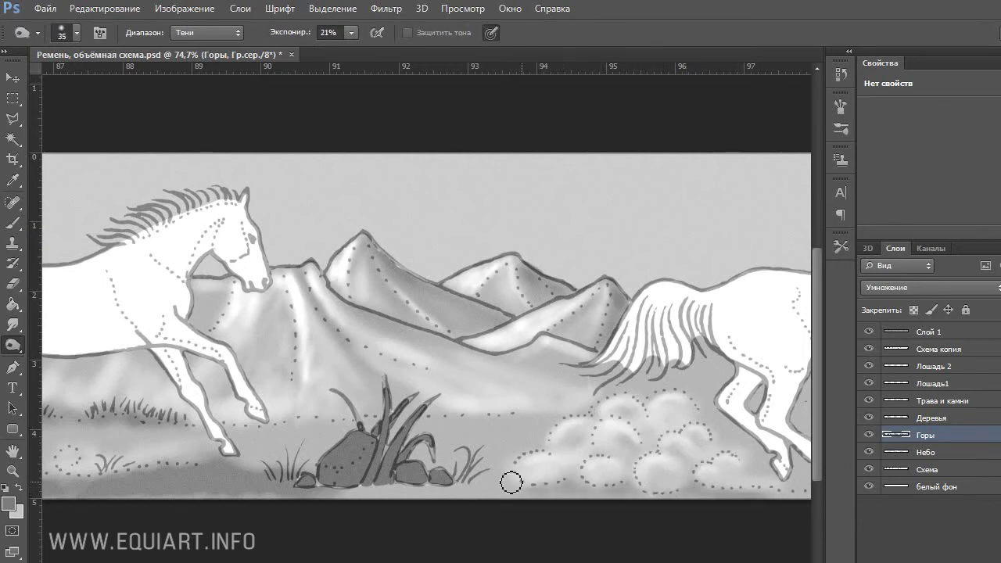
pyautogui.moveTo(511, 482); pyautogui.dragTo(623, 483)
pyautogui.moveTo(654, 429)
pyautogui.mouseDown()
pyautogui.moveTo(114, 428)
pyautogui.moveTo(129, 427)
pyautogui.mouseUp()
pyautogui.moveTo(233, 481); pyautogui.dragTo(329, 486)
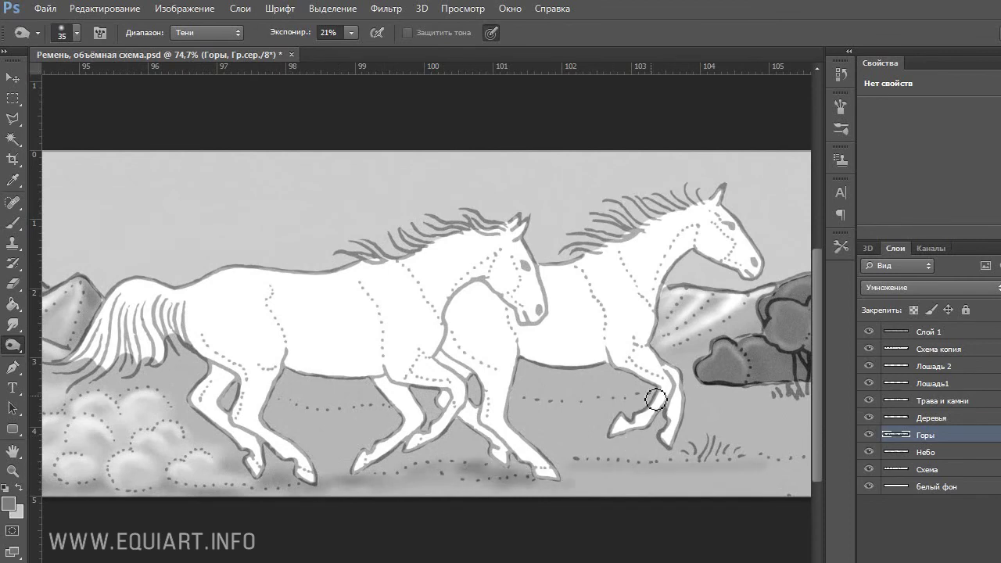
# Switch to Dodge with a 39 px brush and lighten the ground beneath the last two horses' bellies
pyautogui.rightClick(13, 364)
pyautogui.rightClick(15, 345)
pyautogui.click(66, 345)
pyautogui.click(77, 33)
pyautogui.moveTo(533, 388); pyautogui.dragTo(634, 388)
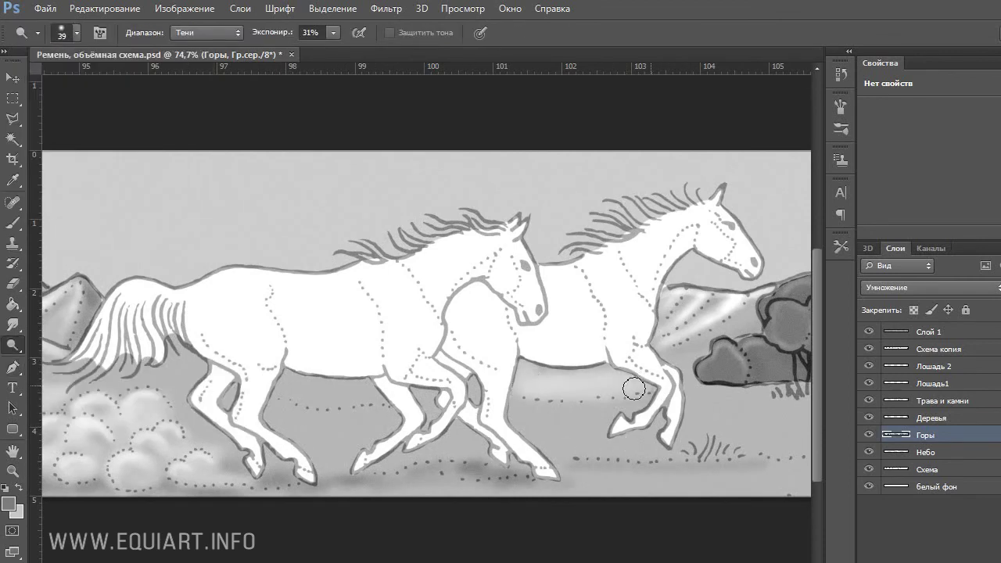
pyautogui.moveTo(293, 386); pyautogui.dragTo(360, 398)
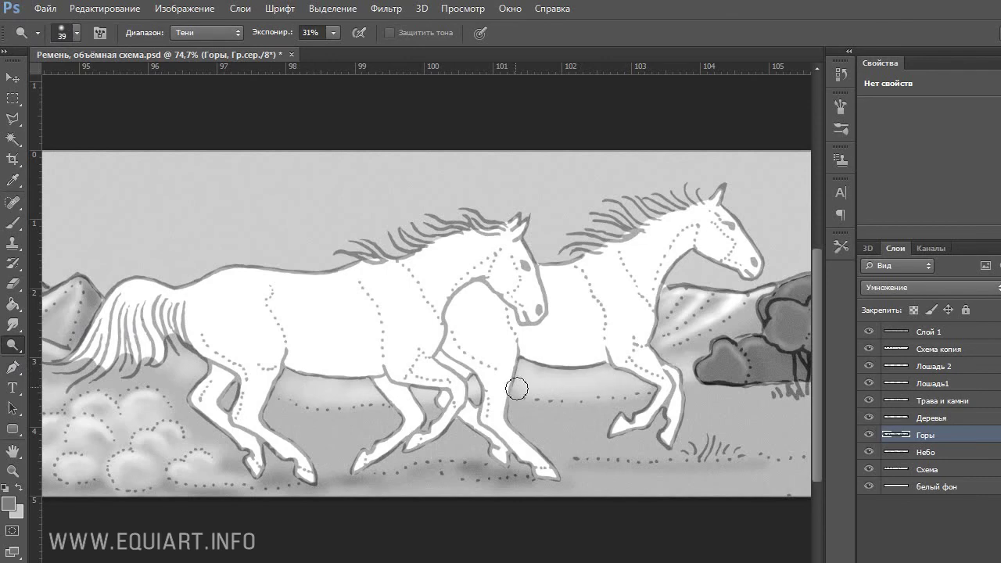
# Dodge the ground from the last horses to the end of the belt and lighten the hills between the trees
pyautogui.moveTo(457, 452); pyautogui.dragTo(344, 449)
pyautogui.moveTo(547, 432)
pyautogui.mouseDown()
pyautogui.moveTo(709, 412)
pyautogui.moveTo(792, 440)
pyautogui.moveTo(314, 451)
pyautogui.mouseUp()
pyautogui.moveTo(420, 438); pyautogui.dragTo(541, 443)
pyautogui.moveTo(643, 444); pyautogui.dragTo(765, 449)
pyautogui.moveTo(477, 449); pyautogui.dragTo(558, 460)
pyautogui.moveTo(297, 447); pyautogui.dragTo(410, 442)
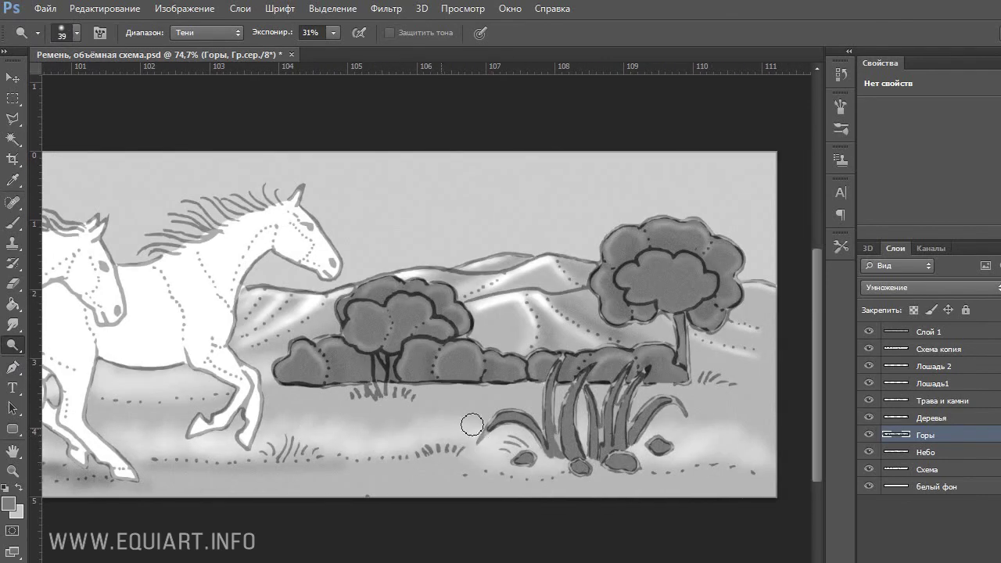
pyautogui.moveTo(496, 320)
pyautogui.mouseDown()
pyautogui.moveTo(539, 344)
pyautogui.moveTo(454, 279)
pyautogui.mouseUp()
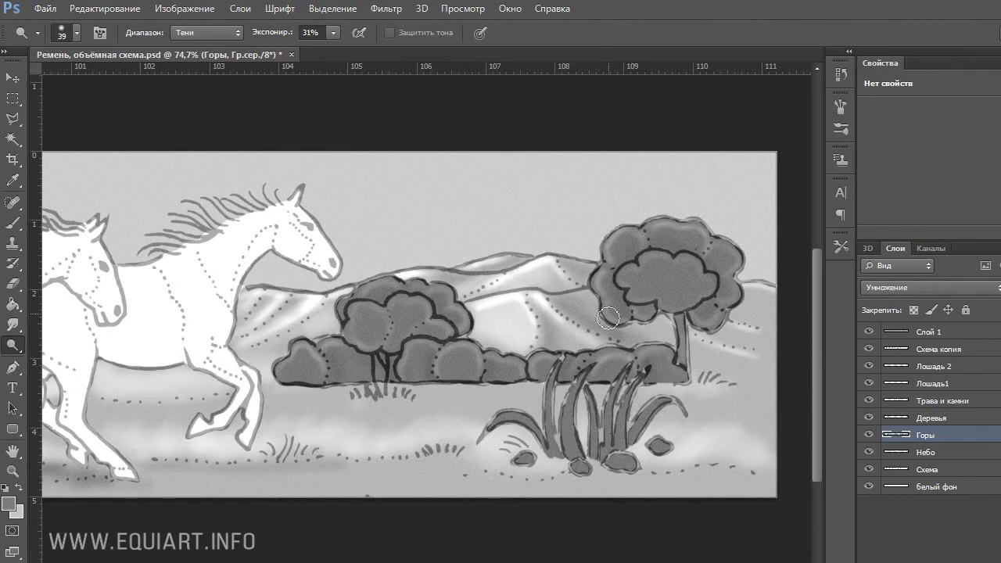
# Burn the lower foreground strip from the last horse to the end of the belt
pyautogui.hotkey('shift', 'o')
pyautogui.moveTo(258, 465)
pyautogui.mouseDown()
pyautogui.moveTo(732, 470)
pyautogui.moveTo(139, 480)
pyautogui.mouseUp()
pyautogui.moveTo(763, 477)
pyautogui.mouseDown()
pyautogui.moveTo(563, 490)
pyautogui.moveTo(664, 480)
pyautogui.mouseUp()
pyautogui.moveTo(277, 484)
pyautogui.mouseDown()
pyautogui.moveTo(416, 463)
pyautogui.moveTo(474, 394)
pyautogui.moveTo(383, 395)
pyautogui.mouseUp()
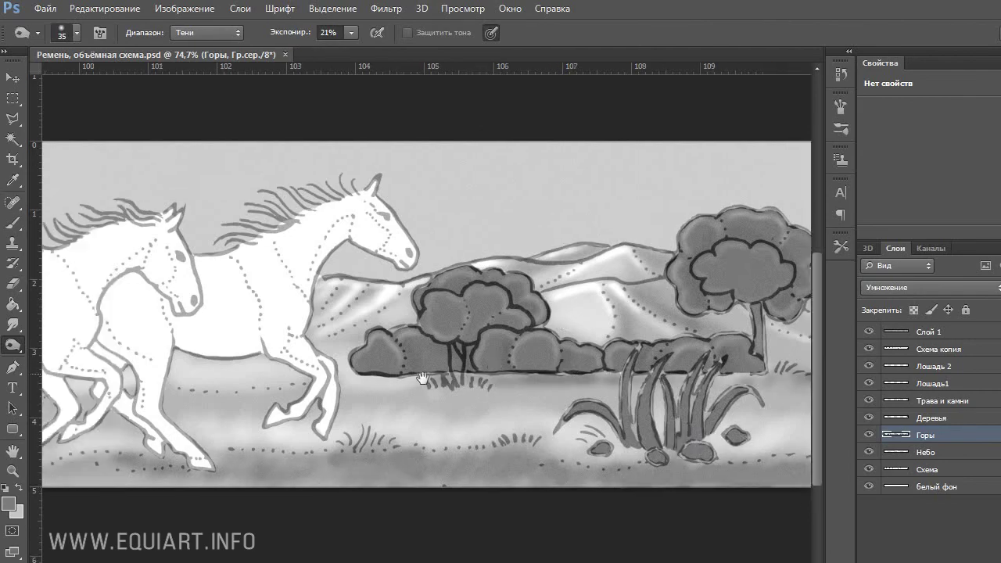
# Burn the foreground below the overlapping pair of horses in the middle of the belt
pyautogui.moveTo(86, 383); pyautogui.dragTo(464, 383)
pyautogui.moveTo(219, 399); pyautogui.dragTo(585, 398)
pyautogui.moveTo(187, 400)
pyautogui.mouseDown()
pyautogui.moveTo(521, 393)
pyautogui.moveTo(511, 402)
pyautogui.mouseUp()
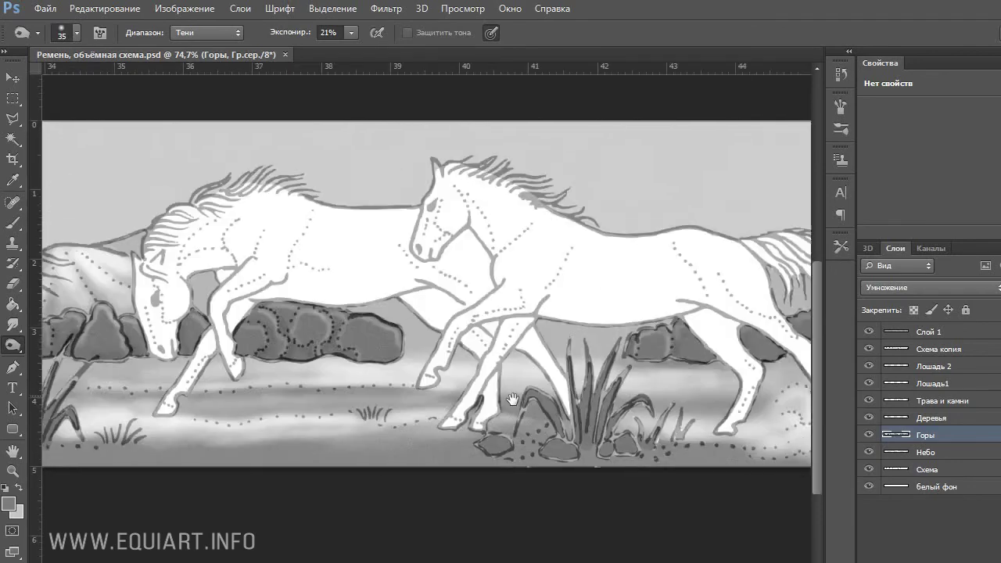
pyautogui.moveTo(312, 407); pyautogui.dragTo(469, 423)
pyautogui.hscroll(6, 469, 423)
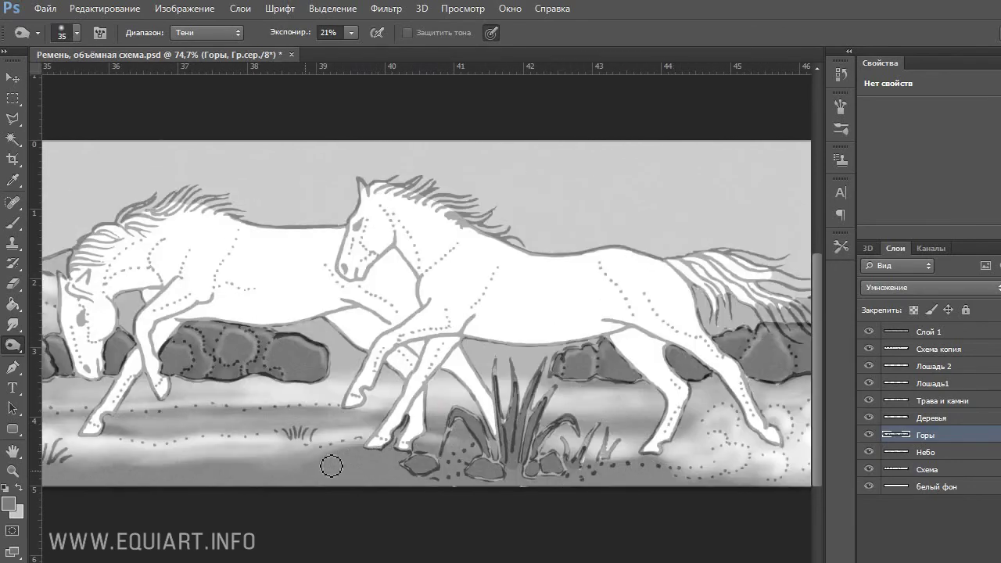
# Raise the Burn exposure to 60% for the foreground beneath the first pair of shaded horses
pyautogui.hscroll(-15, 331, 467)
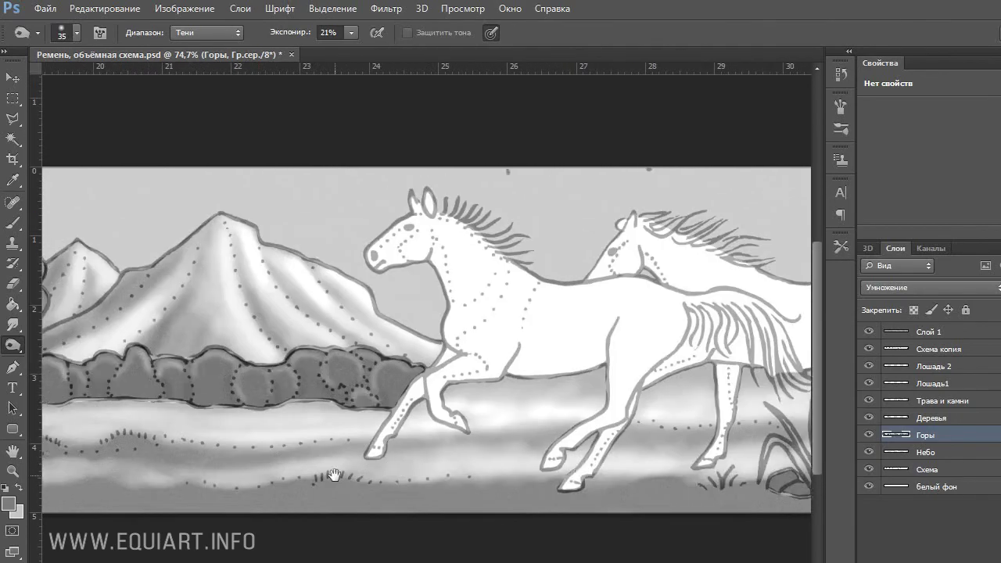
pyautogui.hscroll(-16, 333, 475)
pyautogui.press('6')
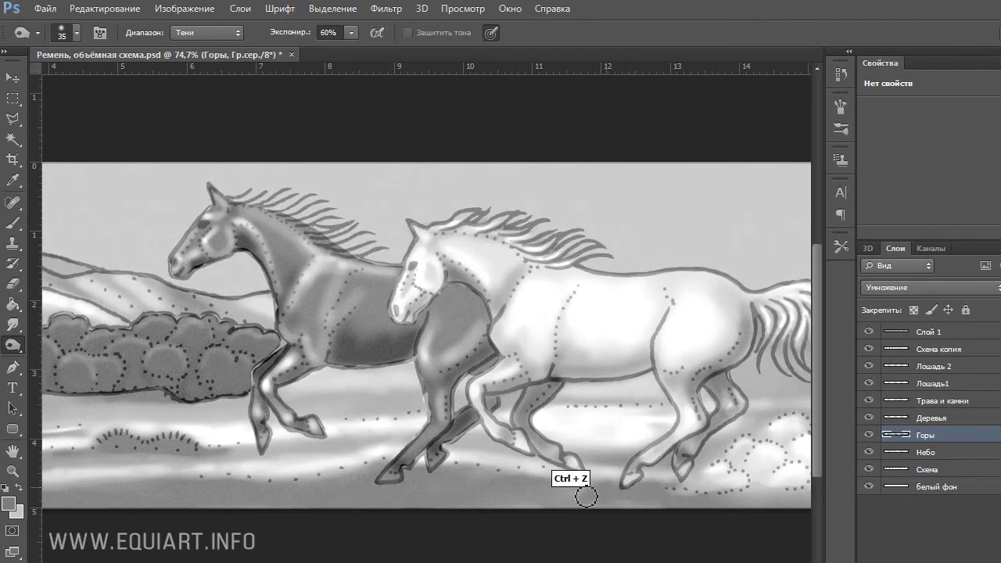